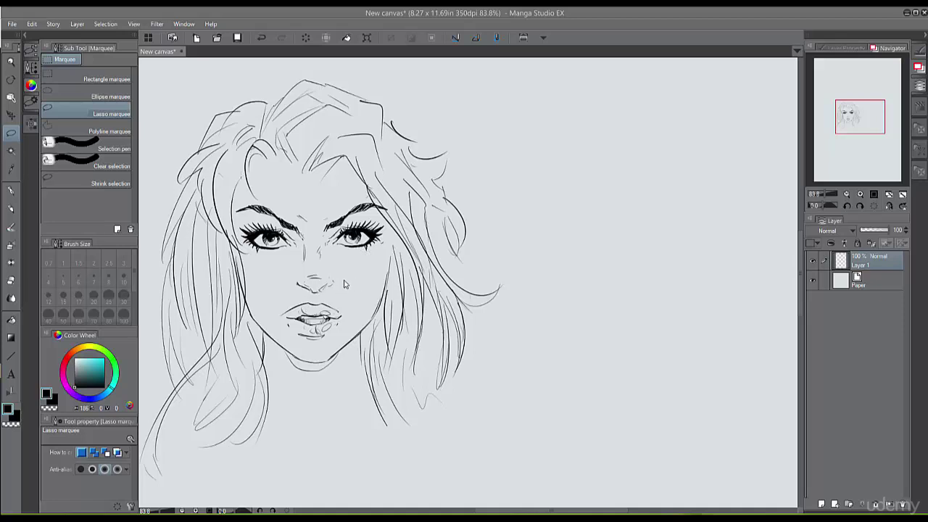
Step: Sketch a triangular nose construction with the Colored pencil beside the face, with a vertical centre line and a wedge-shaped base
click(12, 208)
scroll(468, 282, right, 3)
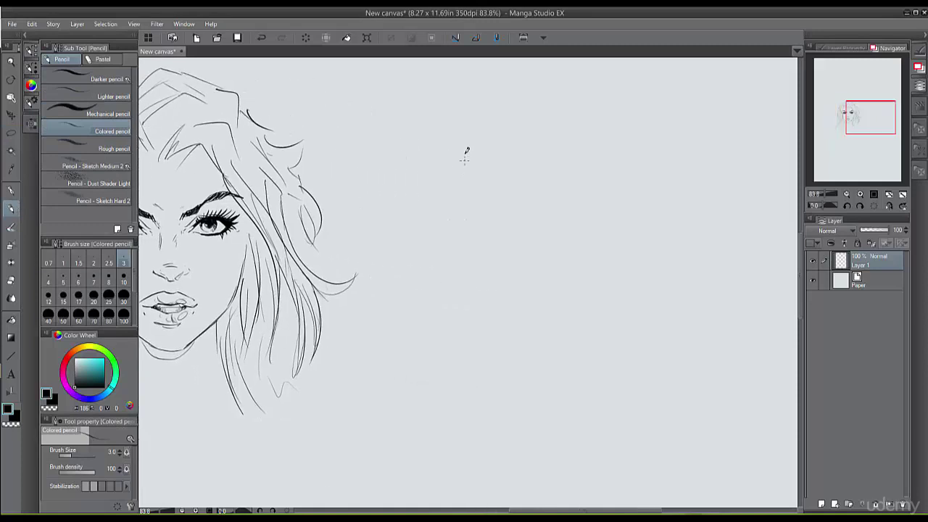
drag(463, 147, 461, 247)
mouse_move(462, 166)
mouse_down()
mouse_move(461, 217)
mouse_move(429, 225)
mouse_move(466, 234)
mouse_move(489, 222)
mouse_move(435, 224)
mouse_move(464, 147)
mouse_up()
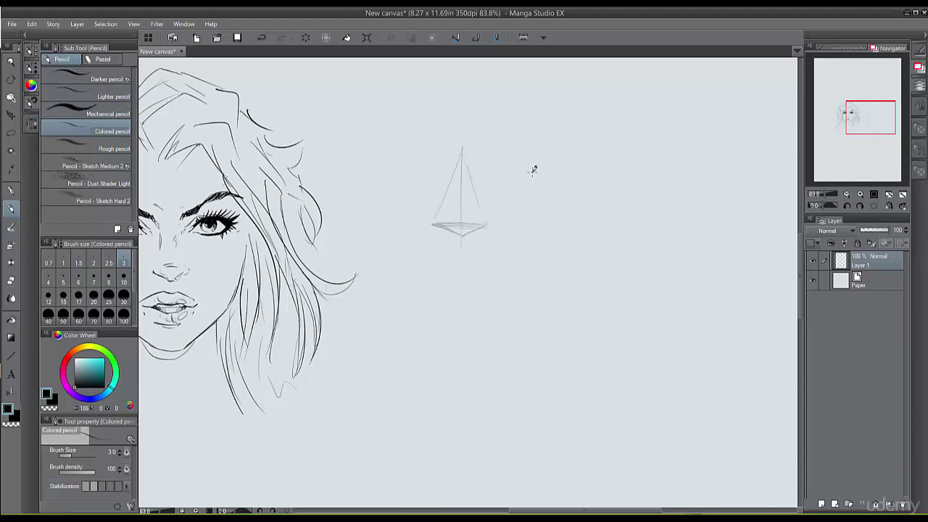
Step: Sketch the brow wedge above the nose bridge and add circles for the nose tip and both nostril wings
mouse_move(451, 162)
mouse_down()
mouse_move(438, 148)
mouse_move(451, 158)
mouse_move(484, 141)
mouse_up()
mouse_move(455, 165)
mouse_down()
mouse_move(483, 156)
mouse_move(474, 159)
mouse_move(486, 135)
mouse_move(435, 136)
mouse_up()
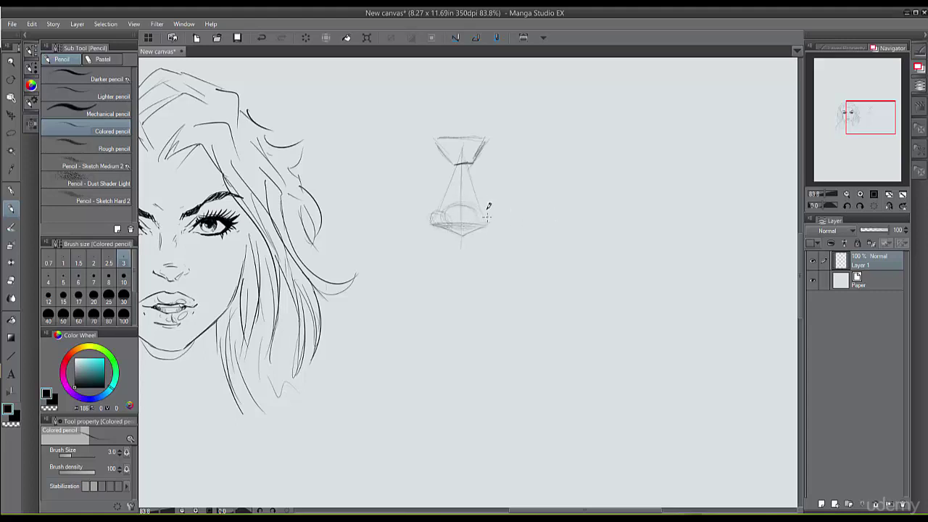
drag(495, 219, 494, 217)
Step: Ink the left side of the brow wedge and nose bridge with the G-pen at size 7
click(19, 189)
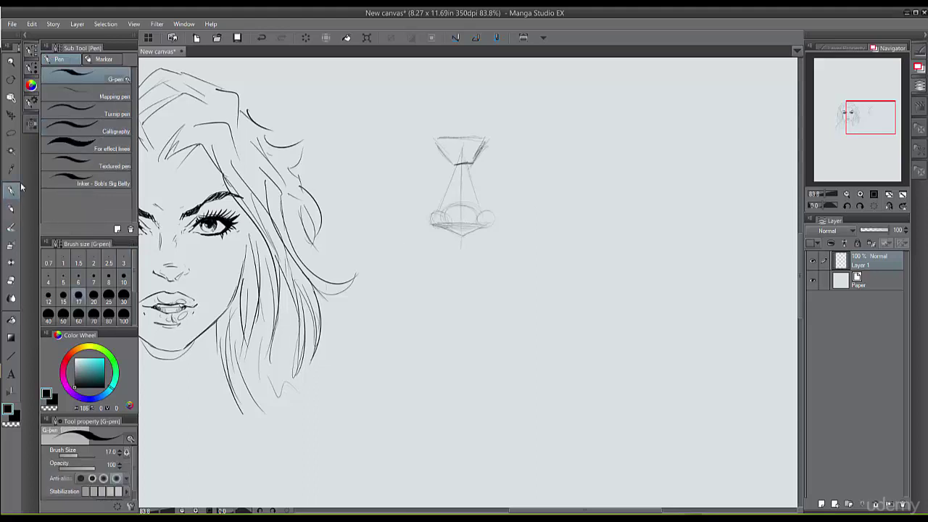
key(ctrl+plus)
key(ctrl+plus)
key(ctrl+plus)
mouse_move(503, 82)
mouse_down()
mouse_move(396, 142)
mouse_move(400, 181)
mouse_move(385, 250)
mouse_up()
click(95, 279)
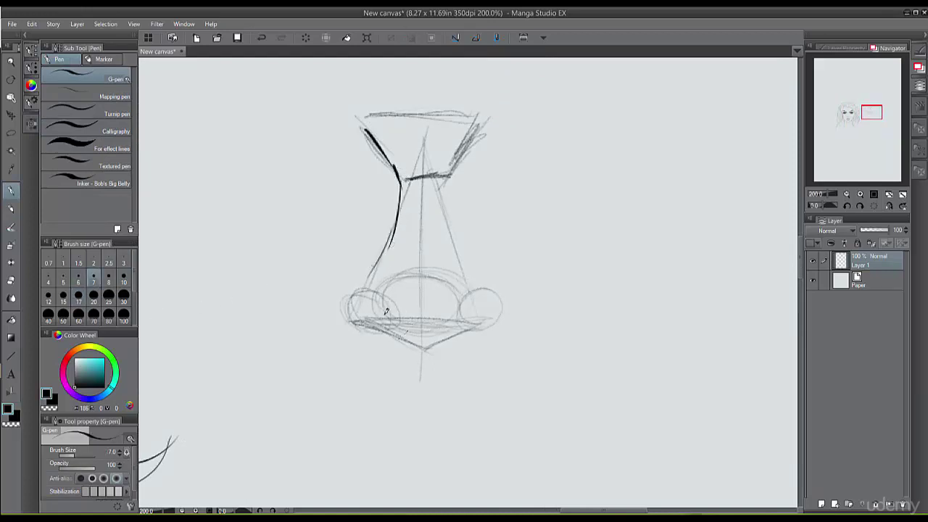
Step: Ink the nostrils and base of the nose, plus the rounded outline of the tip
mouse_move(411, 350)
mouse_down()
mouse_move(436, 348)
mouse_move(412, 350)
mouse_move(435, 349)
mouse_move(375, 323)
mouse_move(469, 320)
mouse_move(468, 330)
mouse_move(386, 315)
mouse_up()
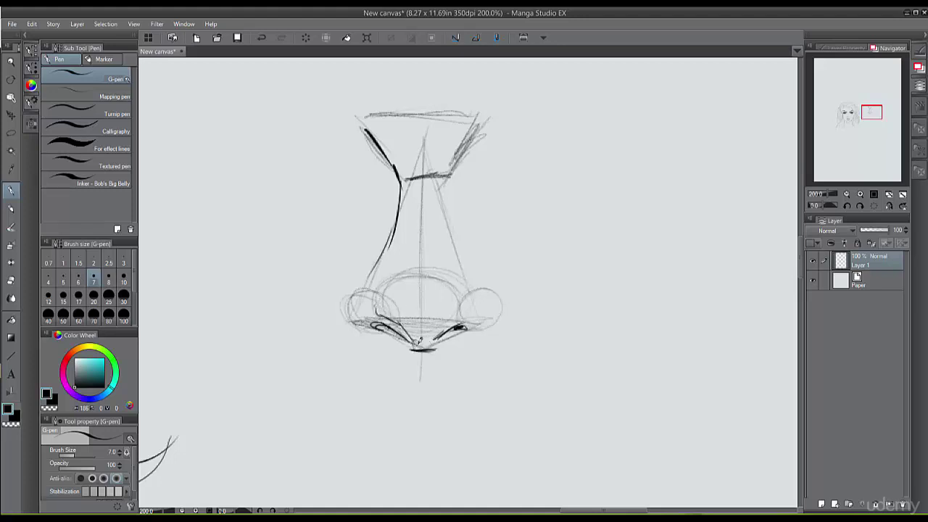
drag(435, 338, 461, 293)
mouse_move(416, 272)
mouse_down()
mouse_move(451, 285)
mouse_move(414, 268)
mouse_up()
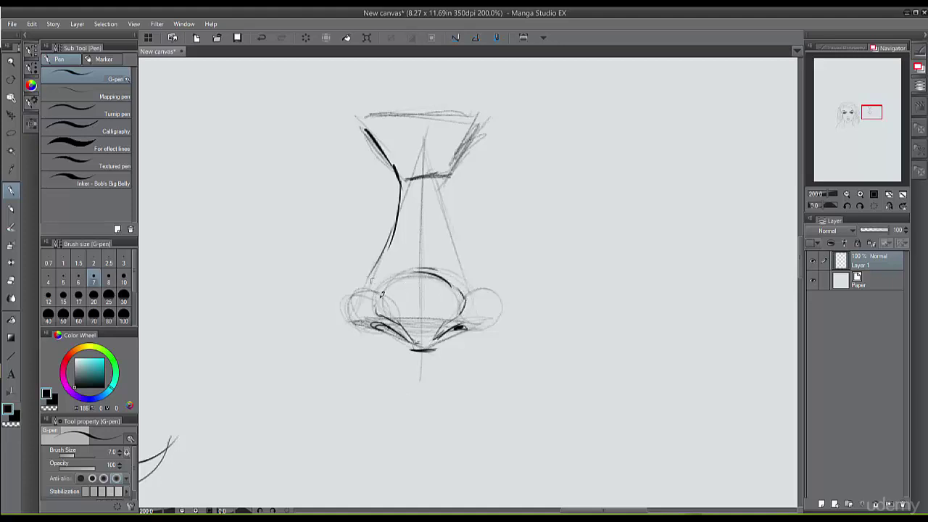
Step: Ink the outer nostril wings and the right side of the bridge and brow wedge
mouse_move(366, 284)
mouse_down()
mouse_move(343, 306)
mouse_move(378, 330)
mouse_move(348, 310)
mouse_move(353, 293)
mouse_up()
mouse_move(458, 331)
mouse_down()
mouse_move(485, 324)
mouse_move(474, 282)
mouse_move(485, 314)
mouse_move(447, 231)
mouse_move(446, 184)
mouse_move(479, 122)
mouse_up()
mouse_move(479, 122)
mouse_down()
mouse_move(453, 174)
mouse_move(475, 131)
mouse_up()
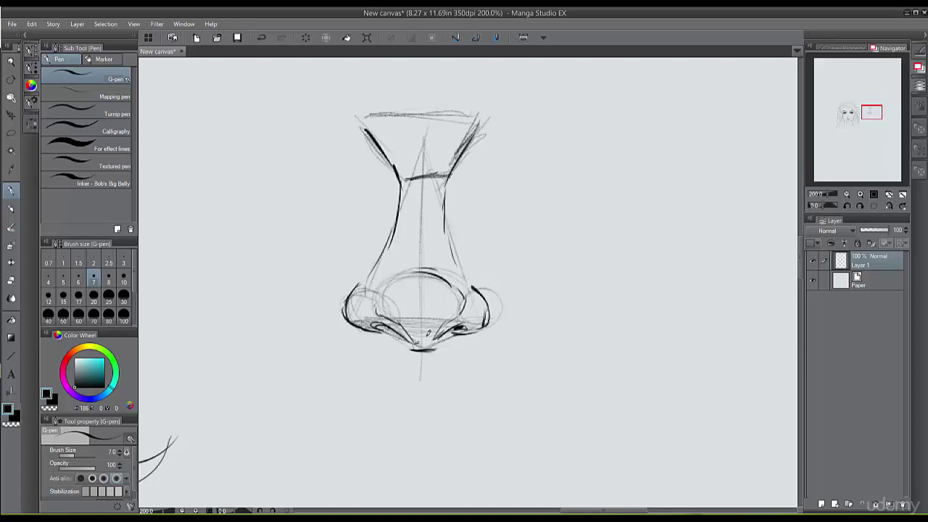
Step: Lasso the nose drawing, copy and paste it onto a new layer, and move the copy to the right of the original
scroll(488, 337, down, 6)
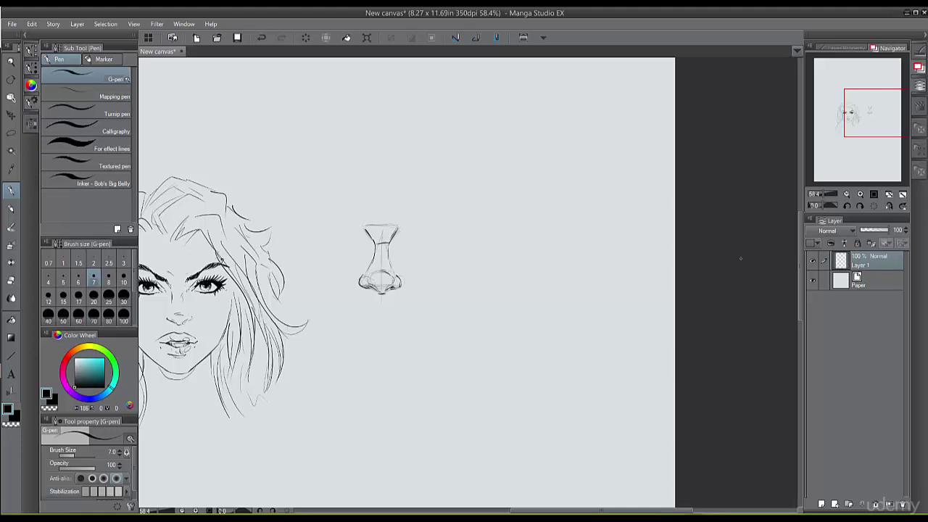
click(10, 133)
mouse_move(410, 211)
mouse_down()
mouse_move(358, 212)
mouse_move(346, 270)
mouse_move(419, 296)
mouse_move(410, 212)
mouse_up()
click(32, 24)
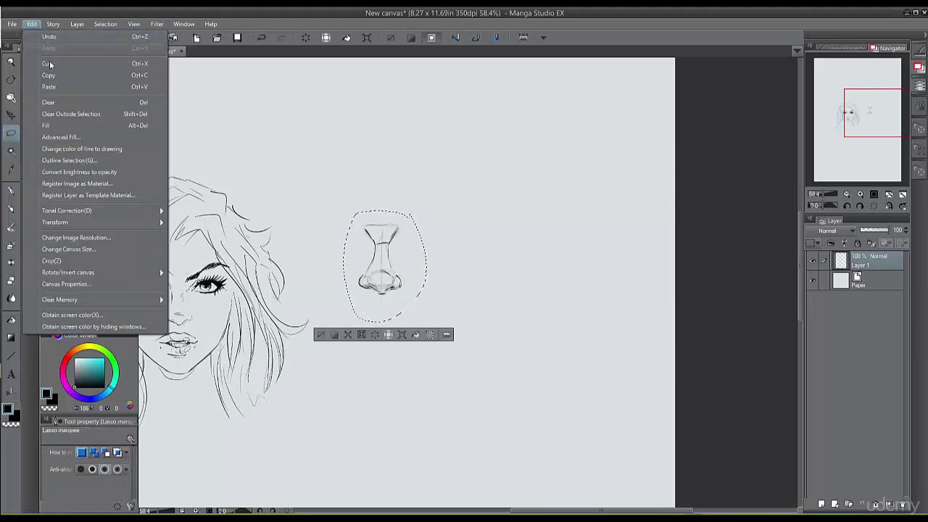
click(48, 75)
click(32, 24)
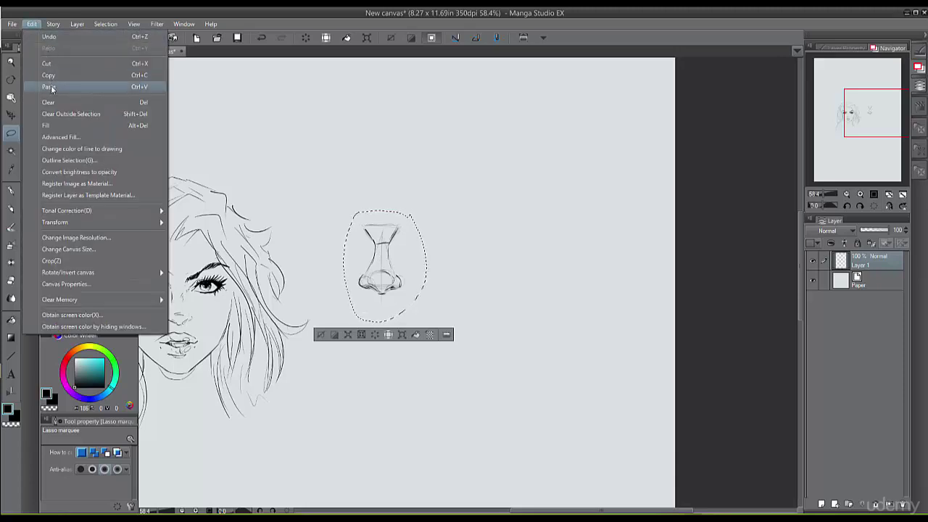
click(49, 87)
click(320, 334)
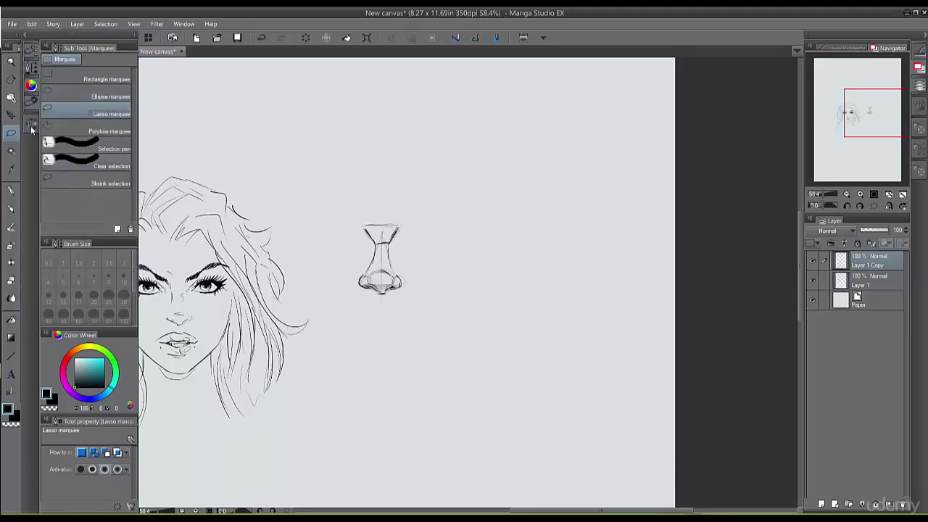
click(11, 114)
drag(413, 276, 471, 277)
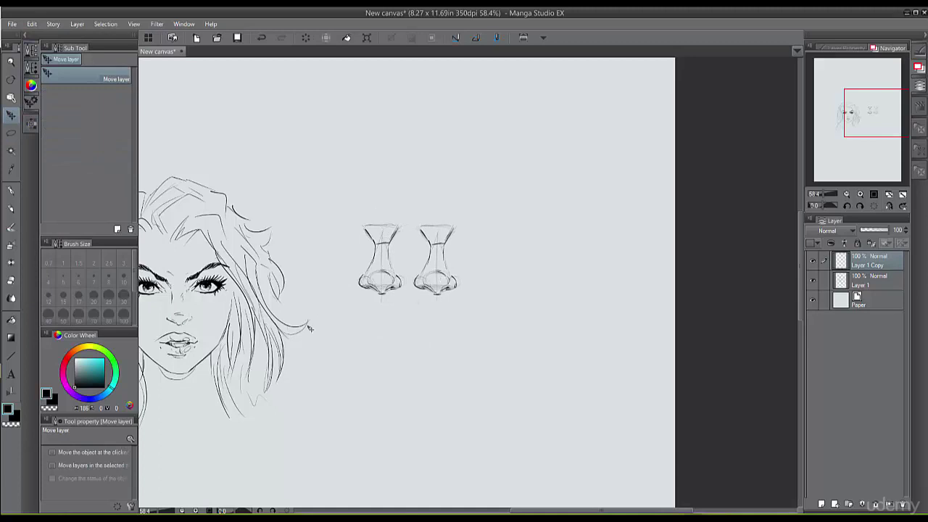
Step: Fade the nose copy with the Soft eraser and switch to the G-pen at size 7
click(11, 279)
drag(444, 235, 433, 304)
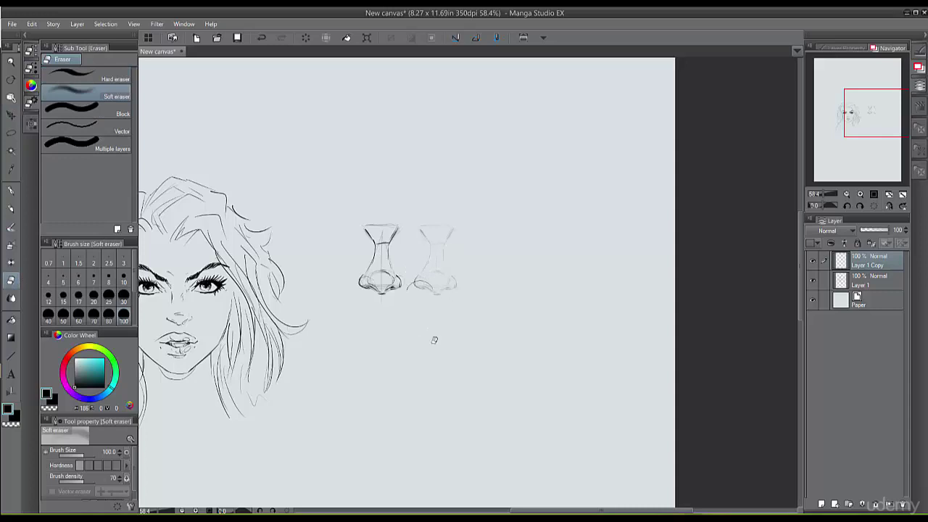
click(11, 191)
click(94, 277)
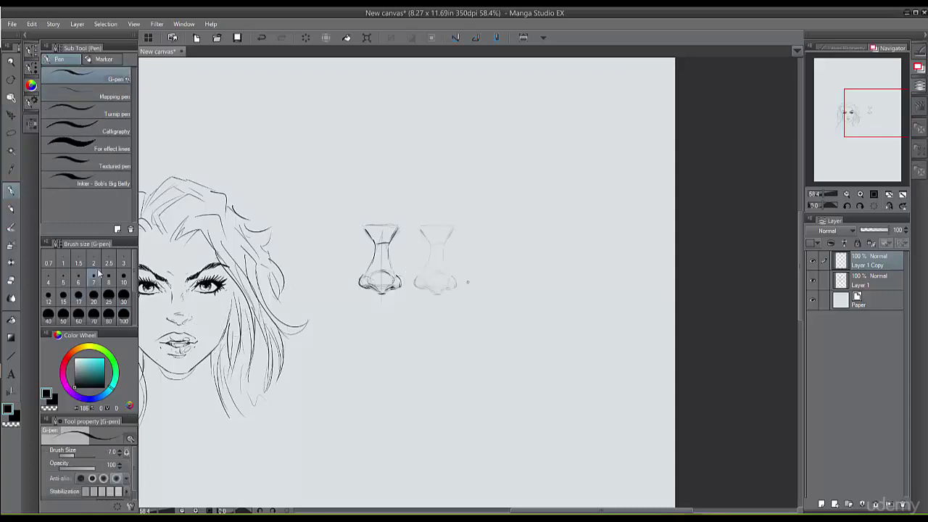
scroll(468, 282, up, 5)
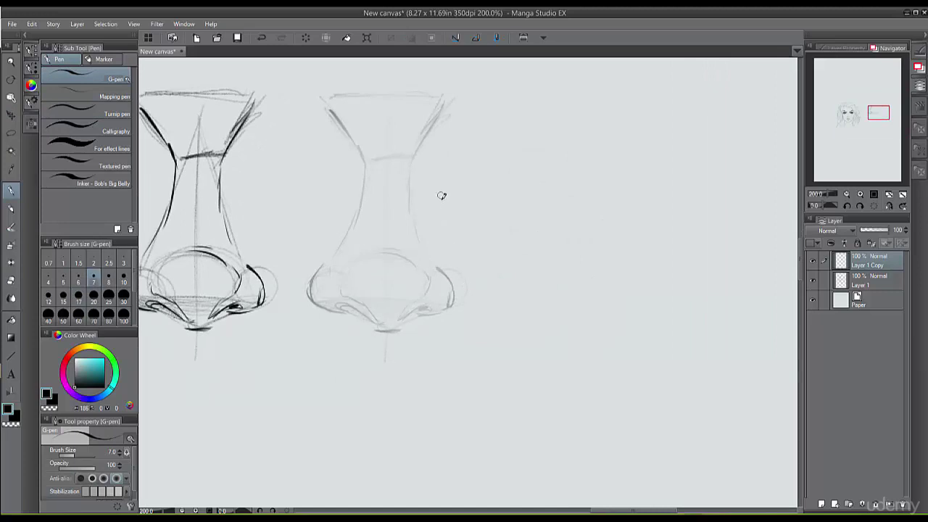
mouse_move(399, 247)
mouse_down()
mouse_move(373, 307)
mouse_move(395, 242)
mouse_up()
key(ctrl+z)
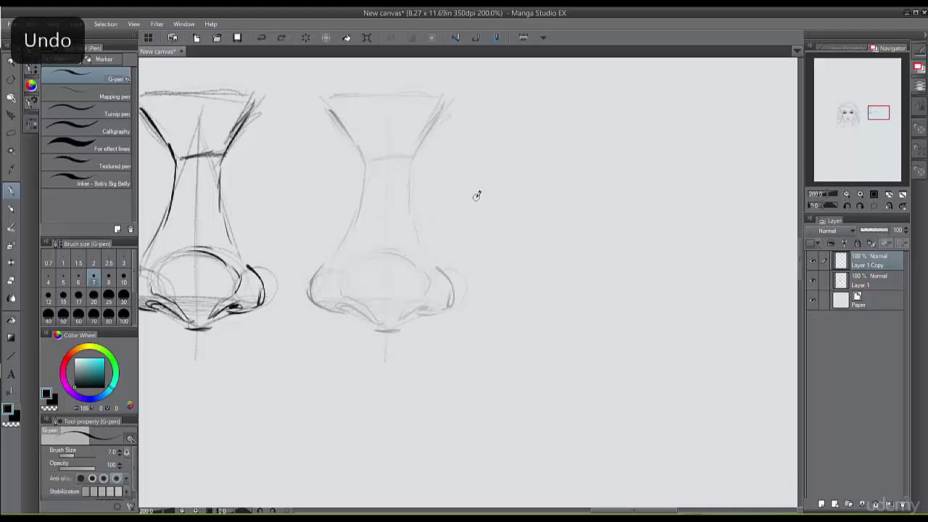
mouse_move(407, 255)
mouse_down()
mouse_move(371, 255)
mouse_move(340, 271)
mouse_up()
key(ctrl+z)
key(ctrl+z)
drag(400, 254, 349, 265)
key(ctrl+z)
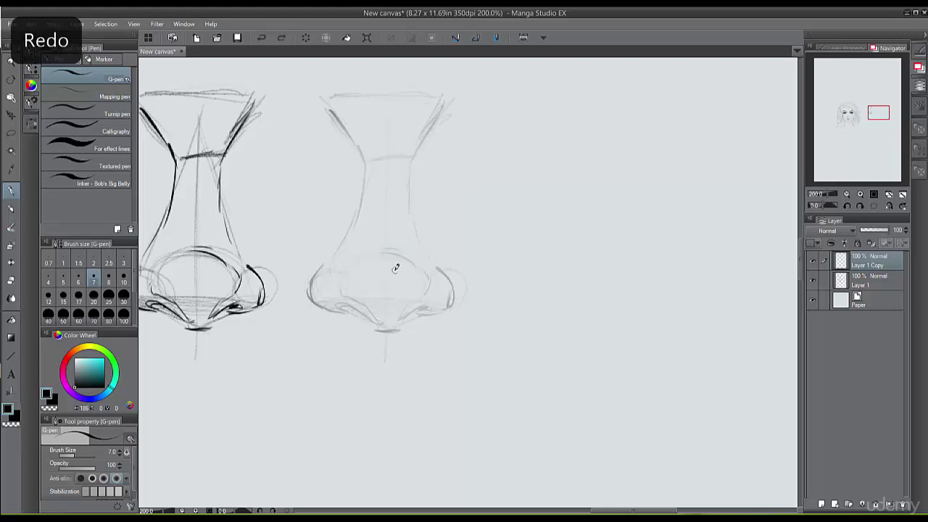
Step: Ink a curved arc over the tip of the faded nose copy with a short accent line above it
drag(398, 261, 341, 273)
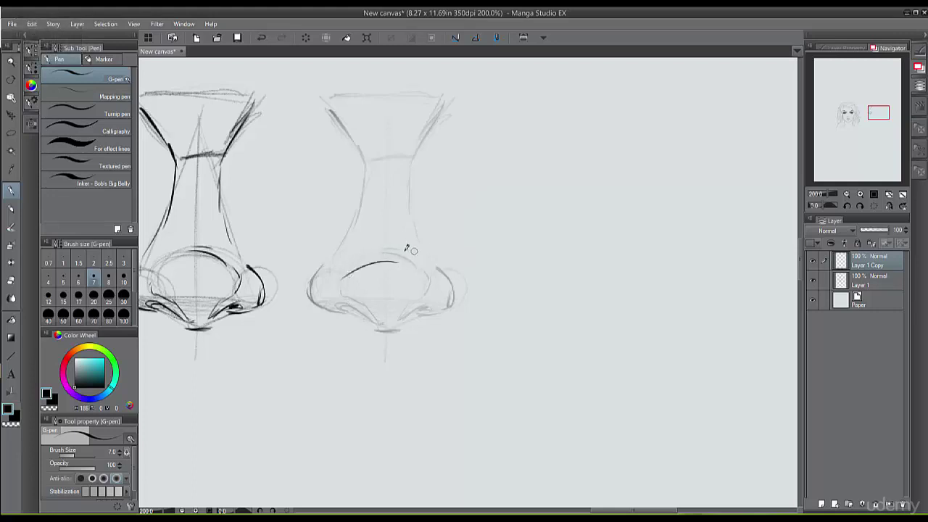
drag(396, 250, 375, 247)
mouse_move(352, 301)
mouse_down()
mouse_move(341, 298)
mouse_move(351, 302)
mouse_up()
key(ctrl+z)
key(ctrl+z)
key(ctrl+z)
Step: Ink the left nostril edge and a pointed right nostril shape on the nose copy
drag(351, 308, 335, 303)
drag(314, 278, 309, 289)
mouse_move(376, 331)
mouse_down()
mouse_move(403, 328)
mouse_move(415, 302)
mouse_move(384, 327)
mouse_up()
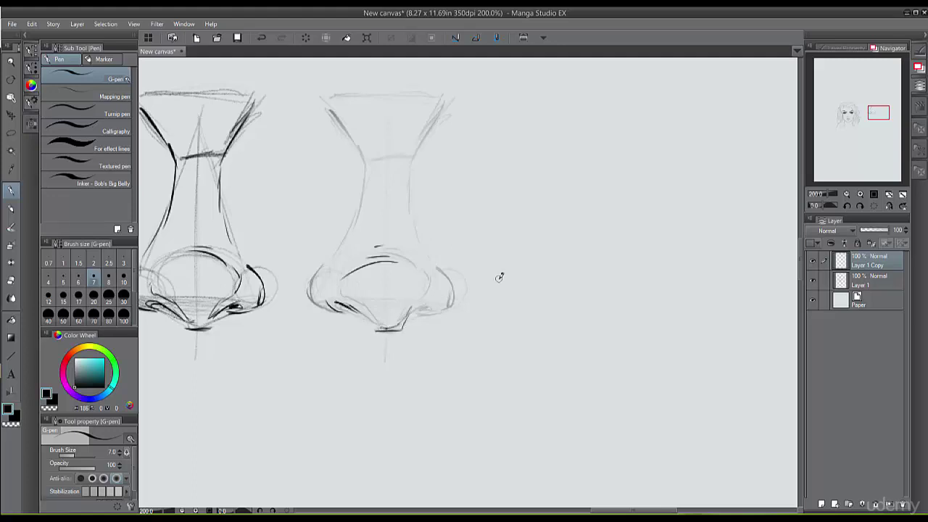
key(ctrl+z)
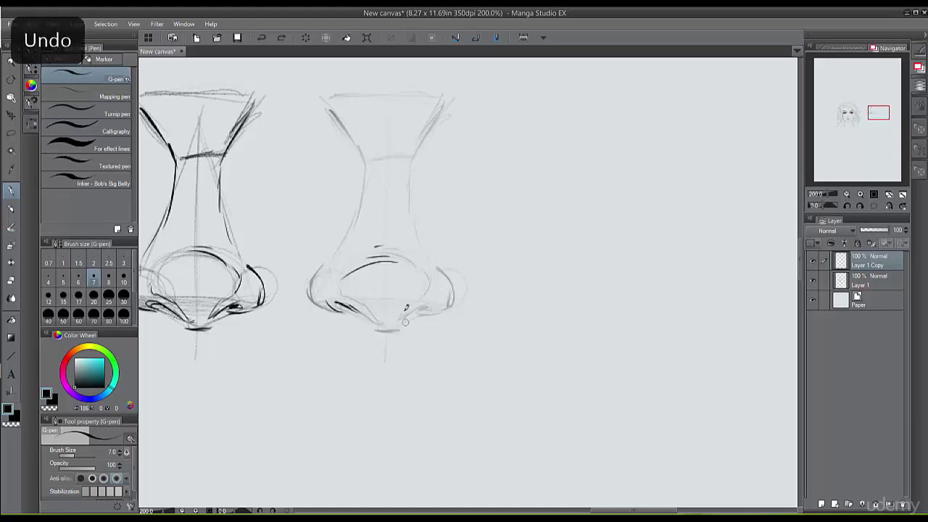
mouse_move(404, 315)
mouse_down()
mouse_move(443, 283)
mouse_move(410, 329)
mouse_move(428, 303)
mouse_up()
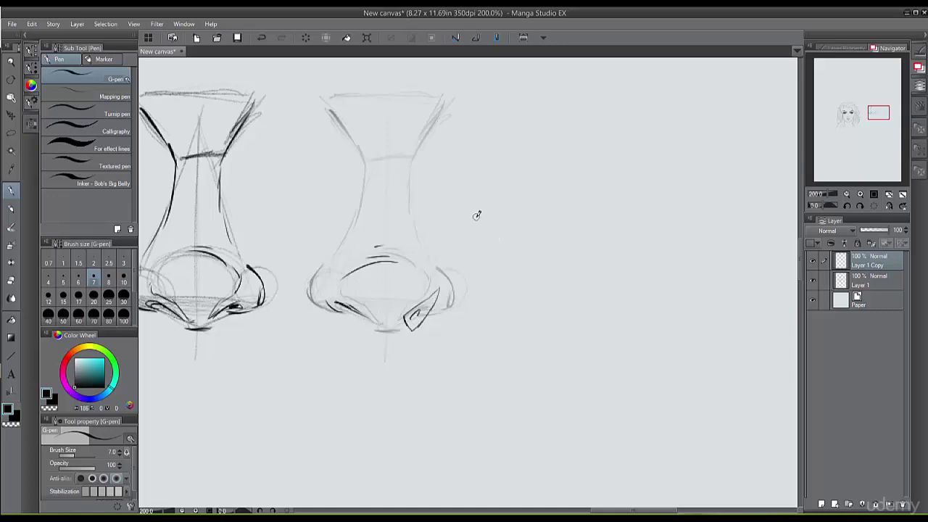
Step: Fade the ink lines on the tip and nostrils of the nose copy with the Soft eraser
scroll(477, 213, down, 3)
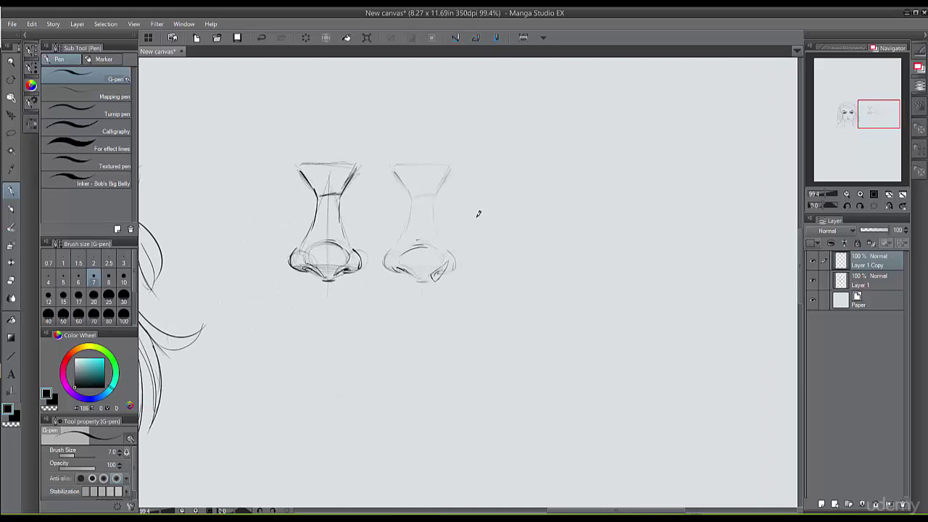
scroll(478, 213, up, 2)
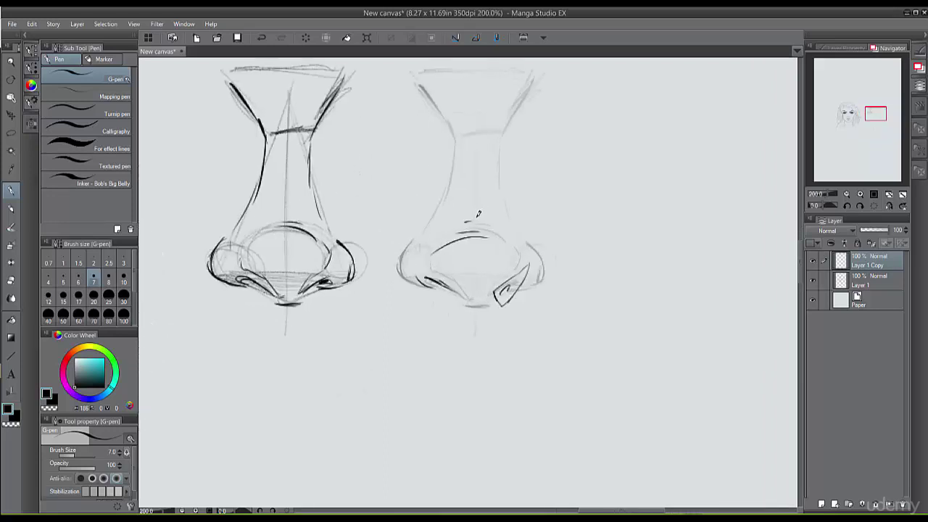
click(11, 280)
mouse_move(383, 241)
mouse_down()
mouse_move(425, 244)
mouse_move(374, 199)
mouse_move(373, 224)
mouse_move(417, 296)
mouse_up()
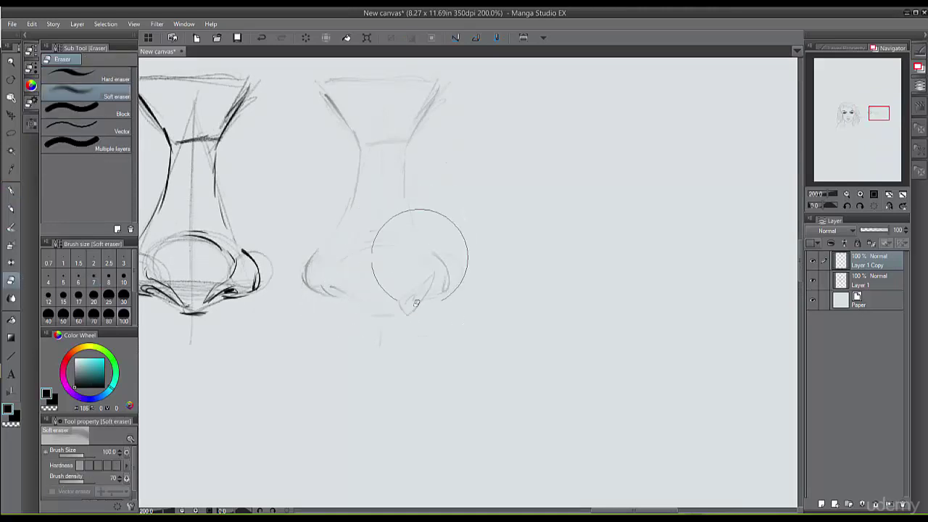
Step: Redraw the base of the faded nose with the Colored pencil as an oval tip, rounded side wings and an angled underside
click(12, 211)
drag(348, 242, 335, 278)
mouse_move(415, 243)
mouse_down()
mouse_move(350, 241)
mouse_move(337, 275)
mouse_move(377, 303)
mouse_move(421, 282)
mouse_move(409, 239)
mouse_move(351, 238)
mouse_move(408, 290)
mouse_up()
mouse_move(331, 252)
mouse_down()
mouse_move(310, 289)
mouse_move(343, 284)
mouse_move(316, 250)
mouse_move(332, 262)
mouse_up()
mouse_move(424, 254)
mouse_down()
mouse_move(447, 264)
mouse_move(434, 292)
mouse_move(423, 291)
mouse_move(449, 269)
mouse_move(435, 250)
mouse_up()
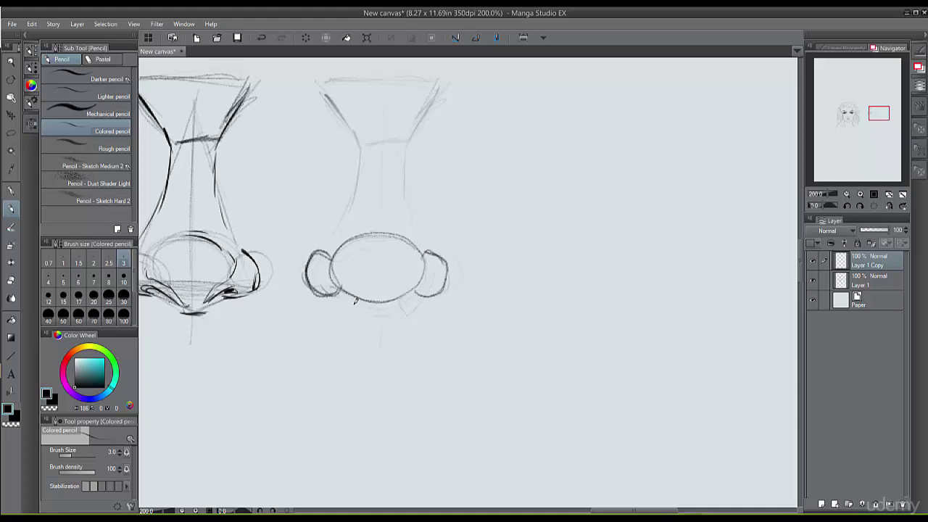
mouse_move(366, 314)
mouse_down()
mouse_move(424, 290)
mouse_move(389, 312)
mouse_move(344, 297)
mouse_move(400, 307)
mouse_move(355, 304)
mouse_move(340, 292)
mouse_move(388, 313)
mouse_up()
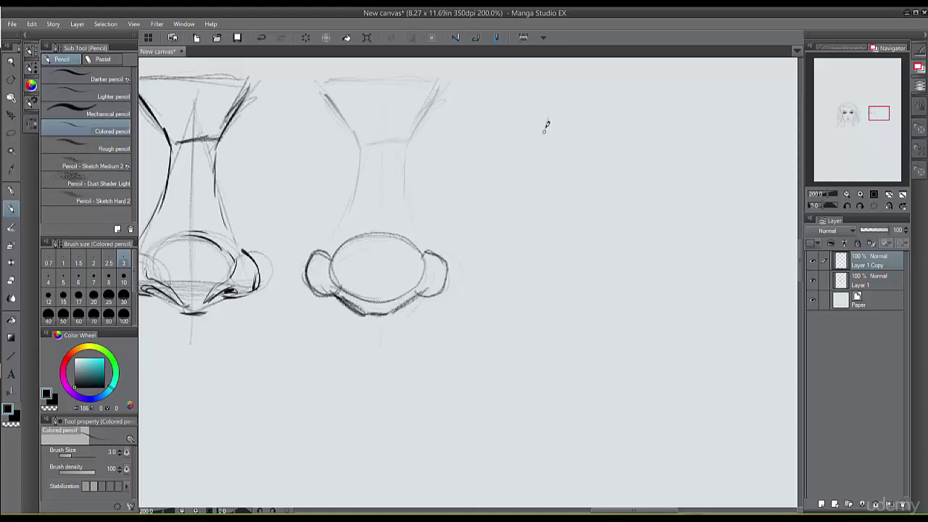
Step: Sketch a left-facing nose profile beside the front views, from the brow along the bridge to the tip and nostril wing
drag(541, 93, 544, 136)
key(ctrl+z)
mouse_move(564, 97)
mouse_down()
mouse_move(577, 180)
mouse_move(570, 223)
mouse_move(547, 247)
mouse_up()
mouse_move(573, 206)
mouse_down()
mouse_move(525, 274)
mouse_move(543, 249)
mouse_move(518, 270)
mouse_move(529, 264)
mouse_move(524, 282)
mouse_move(549, 308)
mouse_up()
mouse_move(519, 274)
mouse_down()
mouse_move(550, 307)
mouse_move(575, 313)
mouse_move(586, 293)
mouse_move(581, 310)
mouse_move(543, 294)
mouse_move(550, 306)
mouse_move(524, 282)
mouse_move(574, 193)
mouse_move(549, 253)
mouse_move(523, 269)
mouse_move(527, 291)
mouse_up()
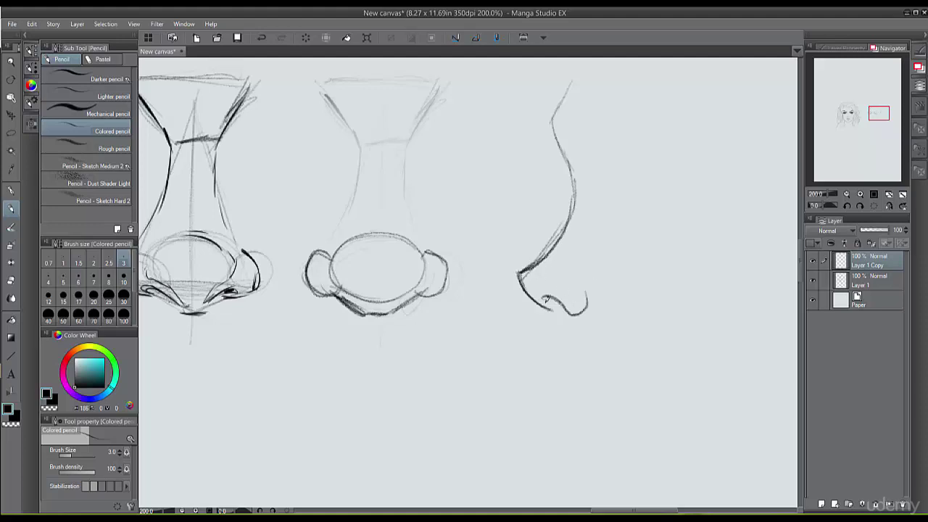
Step: Extend the profile below the nose with the upper lip, mouth line, lower lip and chin
drag(549, 309, 556, 325)
mouse_move(555, 326)
mouse_down()
mouse_move(569, 341)
mouse_move(551, 340)
mouse_move(558, 330)
mouse_move(618, 347)
mouse_up()
mouse_move(553, 345)
mouse_down()
mouse_move(602, 354)
mouse_move(567, 384)
mouse_move(571, 362)
mouse_move(597, 355)
mouse_move(561, 363)
mouse_up()
drag(538, 327, 578, 409)
mouse_move(607, 354)
mouse_down()
mouse_move(568, 353)
mouse_move(556, 341)
mouse_move(570, 343)
mouse_up()
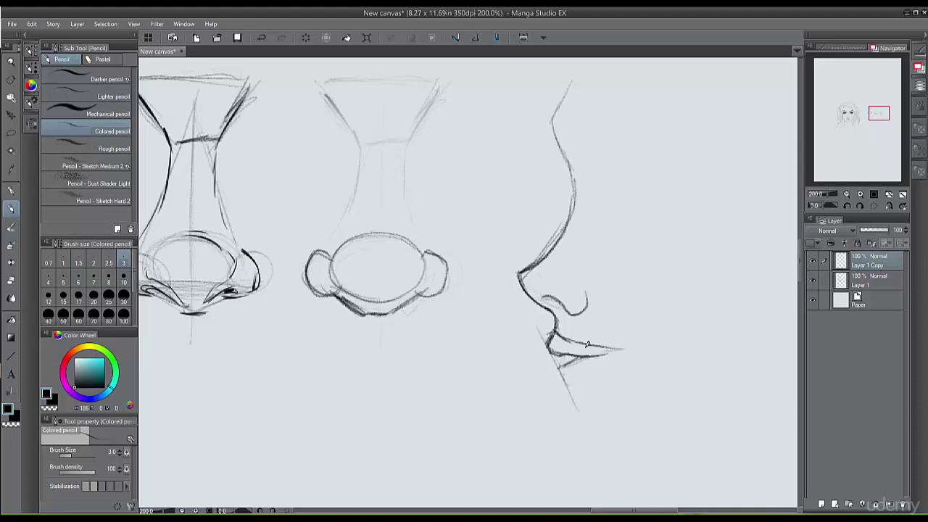
mouse_move(568, 375)
mouse_down()
mouse_move(591, 372)
mouse_move(572, 386)
mouse_move(598, 429)
mouse_move(588, 427)
mouse_move(622, 453)
mouse_move(605, 448)
mouse_move(565, 395)
mouse_up()
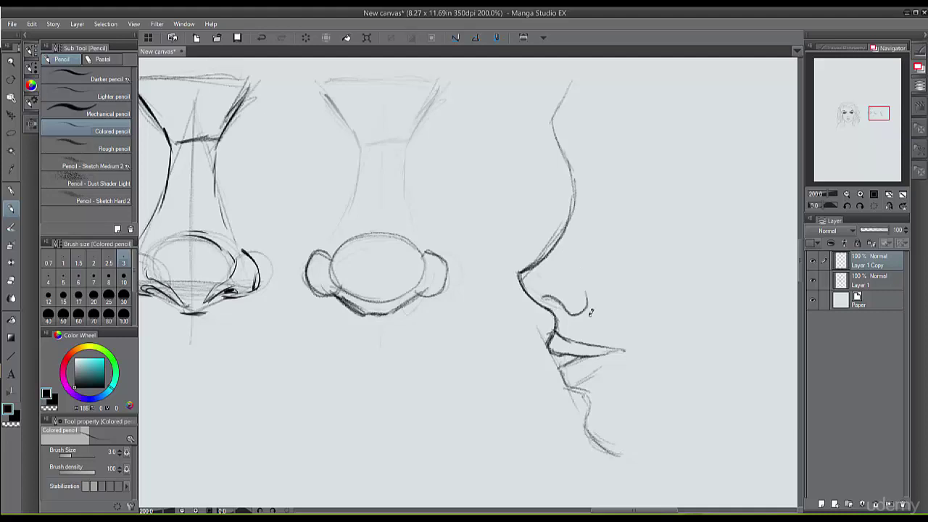
Step: Mark the underside plane beneath the profile nose and hatch the matching plane under the front-view nose tip
drag(545, 303, 577, 312)
mouse_move(561, 330)
mouse_down()
mouse_move(586, 326)
mouse_move(579, 324)
mouse_up()
drag(356, 308, 386, 315)
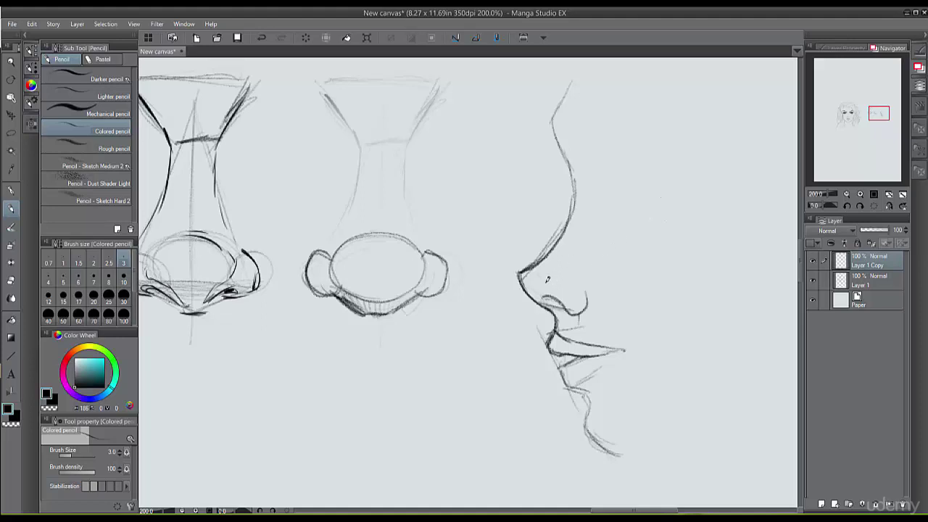
mouse_move(574, 197)
mouse_down()
mouse_move(552, 245)
mouse_move(520, 275)
mouse_move(547, 295)
mouse_move(558, 290)
mouse_move(527, 305)
mouse_move(562, 222)
mouse_move(561, 297)
mouse_up()
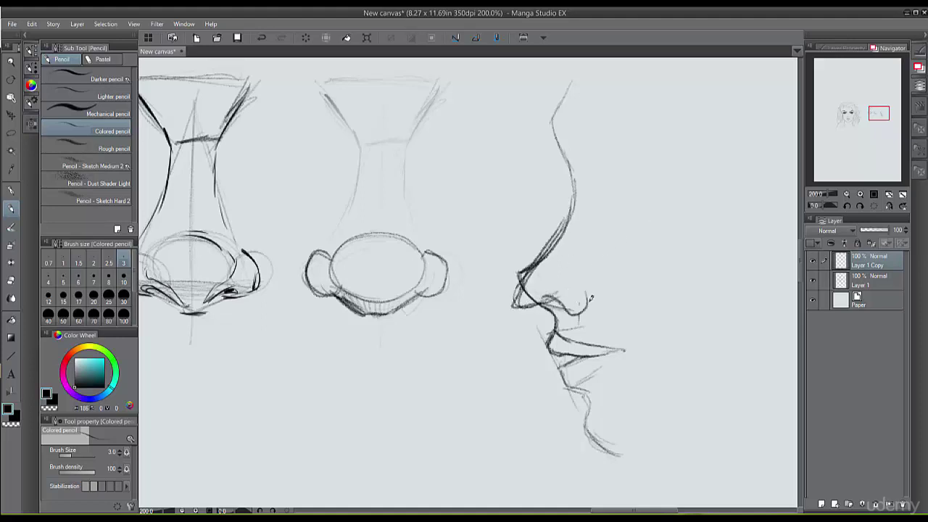
key(ctrl+z)
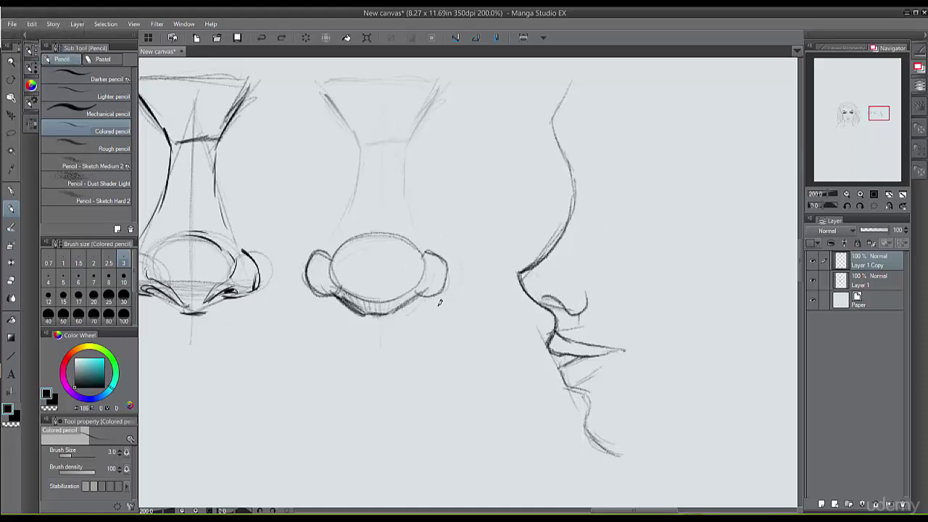
Step: Pencil both edges of the second nose's bridge and add curved contour lines across it from brow to tip
drag(358, 146, 351, 240)
drag(406, 145, 405, 248)
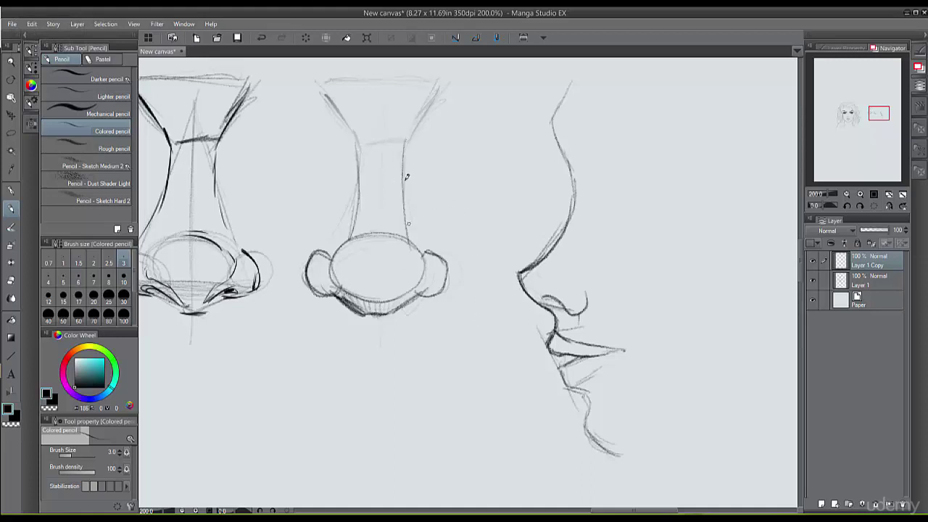
mouse_move(355, 145)
mouse_down()
mouse_move(404, 142)
mouse_move(405, 178)
mouse_up()
mouse_move(362, 201)
mouse_down()
mouse_move(392, 197)
mouse_move(378, 213)
mouse_move(403, 216)
mouse_move(380, 228)
mouse_up()
drag(358, 145, 348, 158)
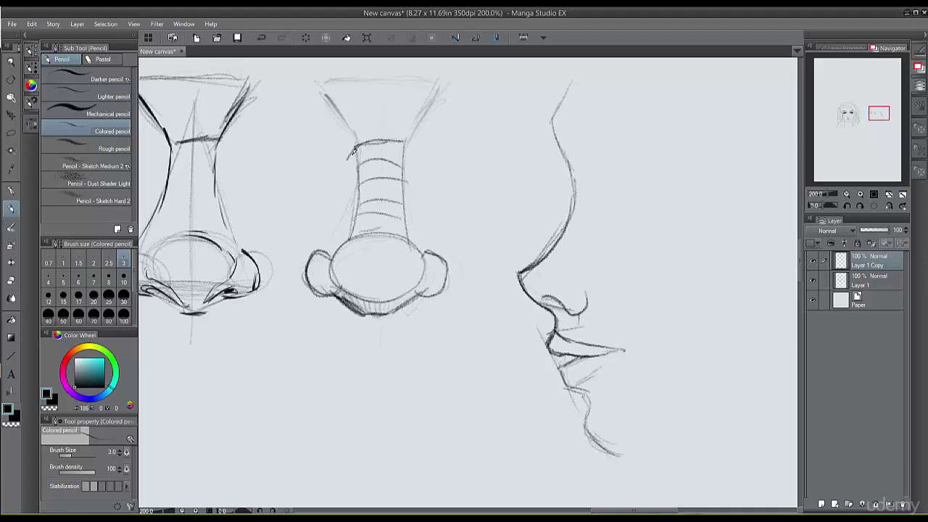
Step: Draw the side planes along the second nose's bridge, hatch the left one, and outline highlights on the bridge, tip and right wing
drag(332, 241, 352, 149)
drag(406, 142, 424, 243)
mouse_move(353, 149)
mouse_down()
mouse_move(348, 191)
mouse_move(361, 179)
mouse_move(341, 209)
mouse_move(361, 191)
mouse_move(332, 253)
mouse_up()
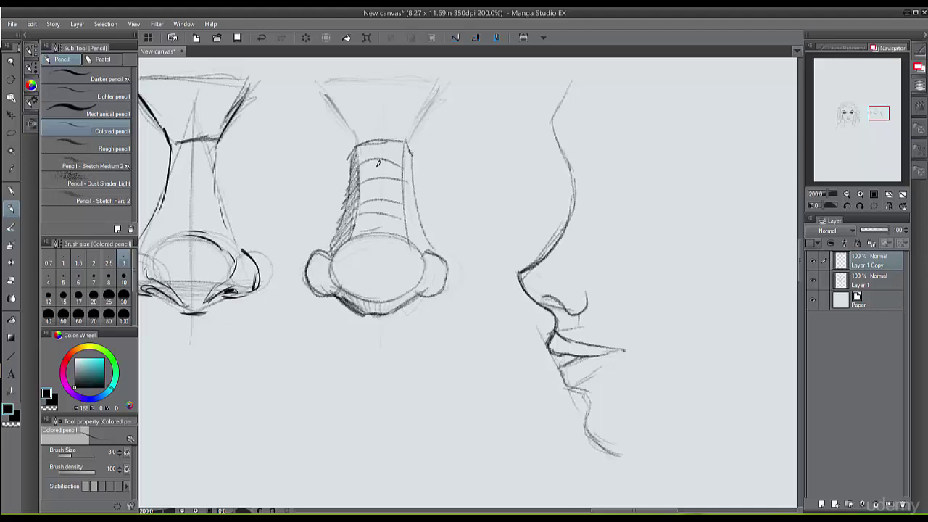
drag(392, 154, 395, 181)
drag(392, 268, 398, 252)
Step: Darken both slanted sides and the top edge of the brow wedge above the second nose
drag(345, 117, 354, 139)
drag(320, 96, 351, 132)
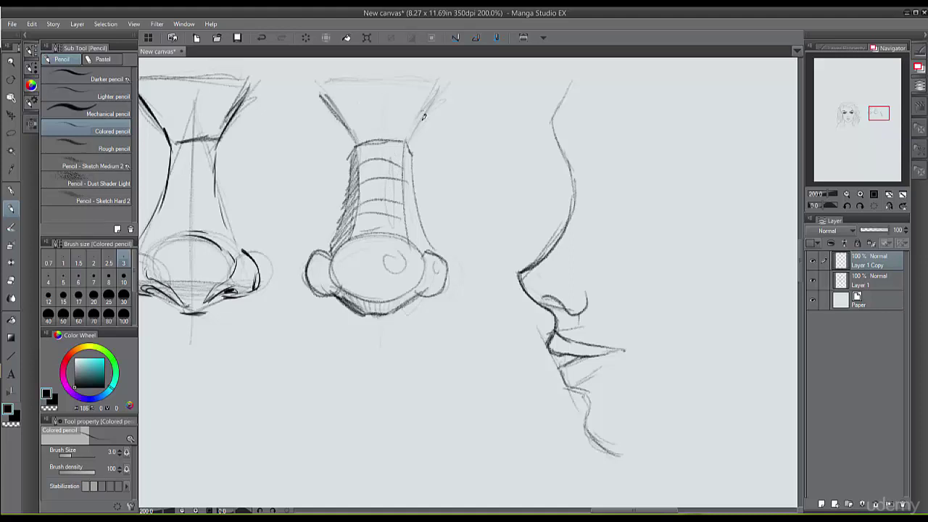
mouse_move(432, 93)
mouse_down()
mouse_move(413, 125)
mouse_move(440, 81)
mouse_move(327, 80)
mouse_up()
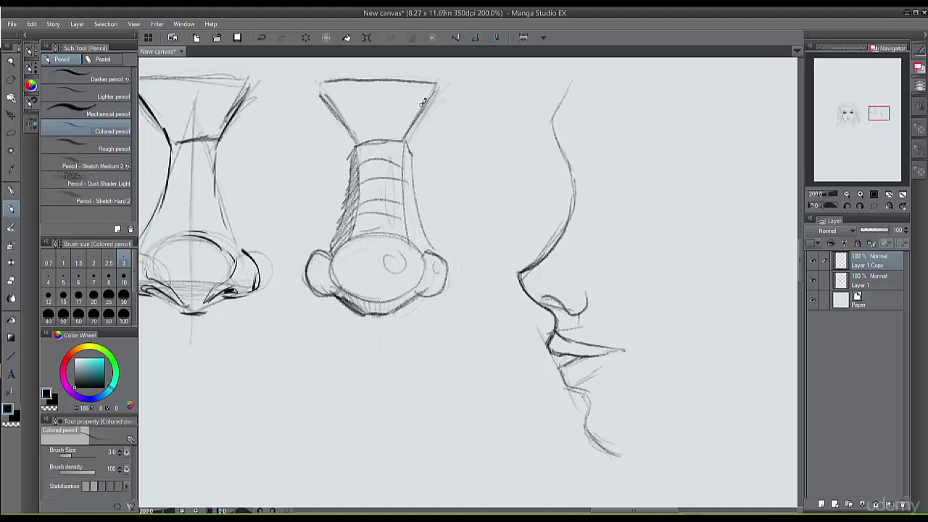
Step: Add curved contour lines fanning outward from both sides of the second nose's brow wedge to suggest the eye sockets
drag(316, 100, 324, 148)
drag(419, 131, 434, 155)
mouse_move(427, 112)
mouse_down()
mouse_move(443, 130)
mouse_move(462, 119)
mouse_up()
drag(441, 90, 454, 97)
drag(319, 96, 290, 147)
drag(336, 115, 338, 166)
drag(416, 125, 460, 151)
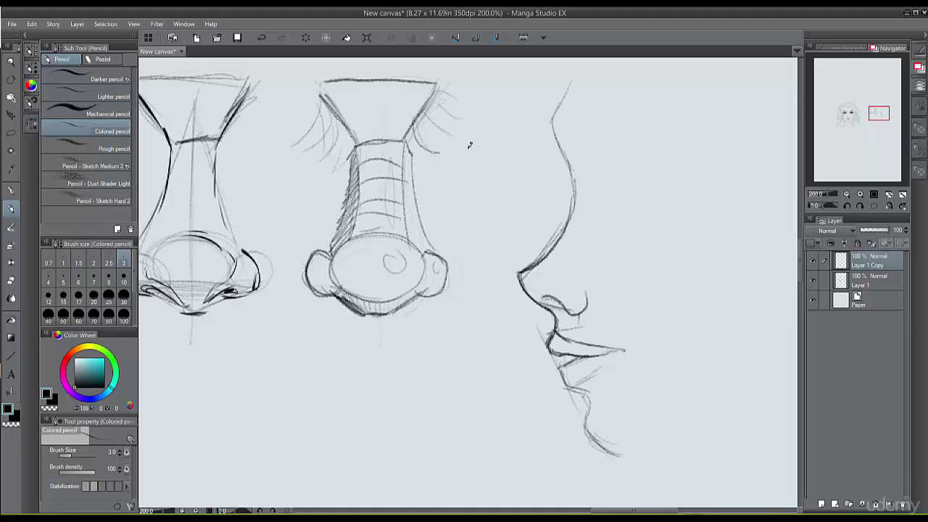
drag(427, 118, 473, 138)
drag(438, 102, 464, 110)
Step: Add a new layer and ink the left brow and bridge lines of the second nose with the G-pen at size 7
click(821, 502)
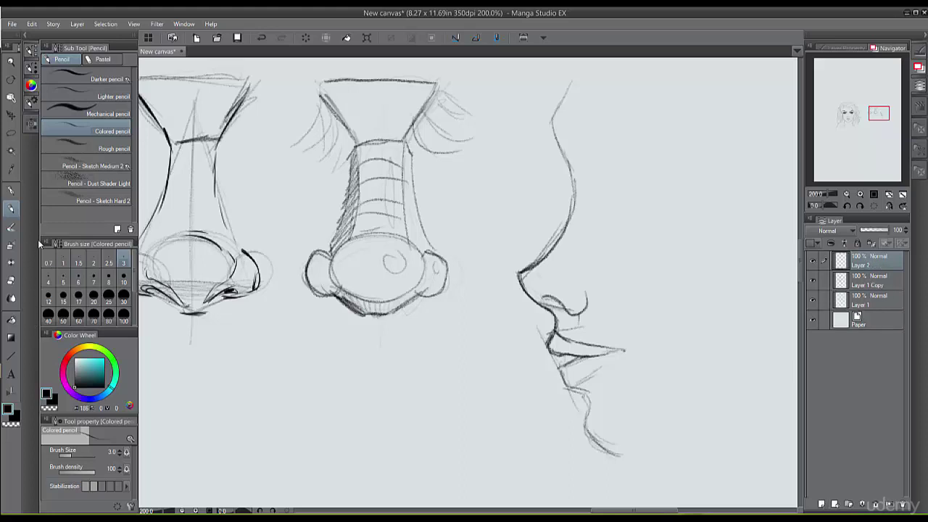
click(10, 190)
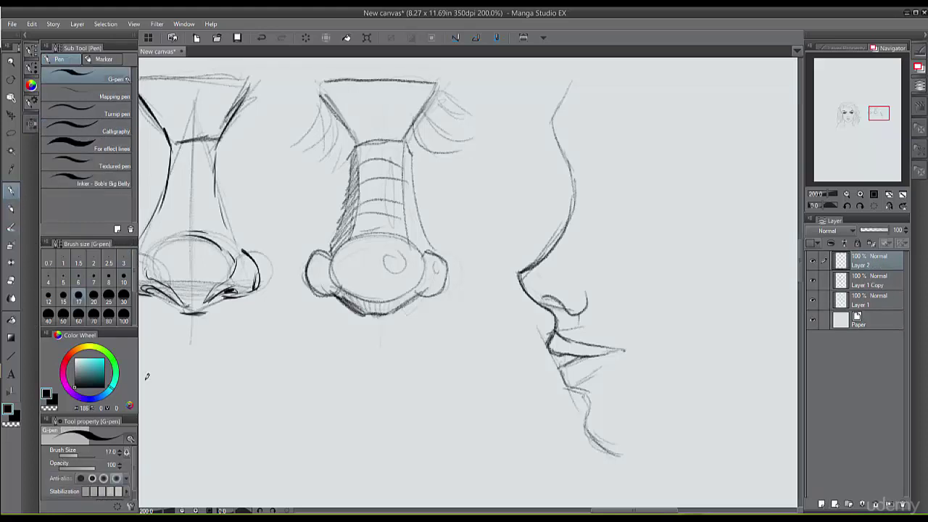
click(93, 278)
mouse_move(346, 129)
mouse_down()
mouse_move(357, 181)
mouse_move(335, 238)
mouse_up()
drag(356, 181, 346, 231)
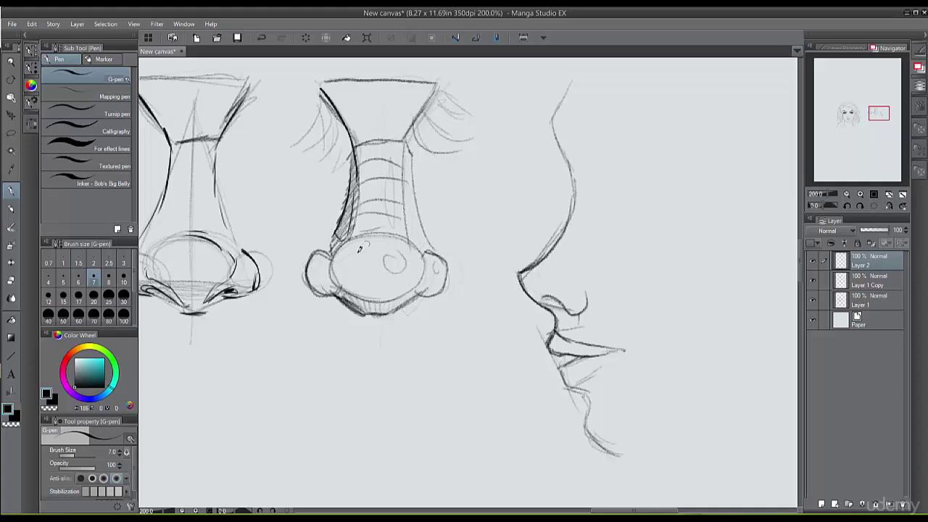
drag(330, 265, 350, 292)
key(ctrl+z)
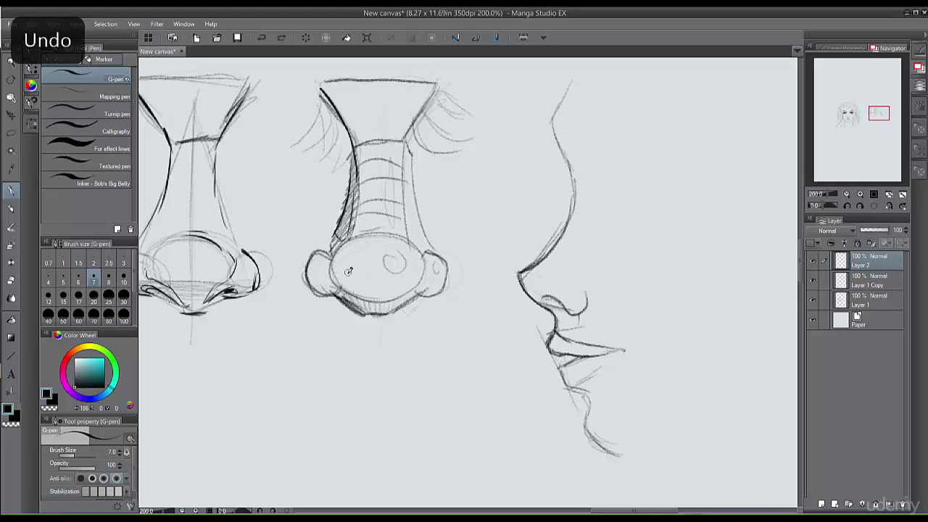
mouse_move(332, 262)
mouse_down()
mouse_move(362, 310)
mouse_move(396, 311)
mouse_move(419, 284)
mouse_move(414, 276)
mouse_up()
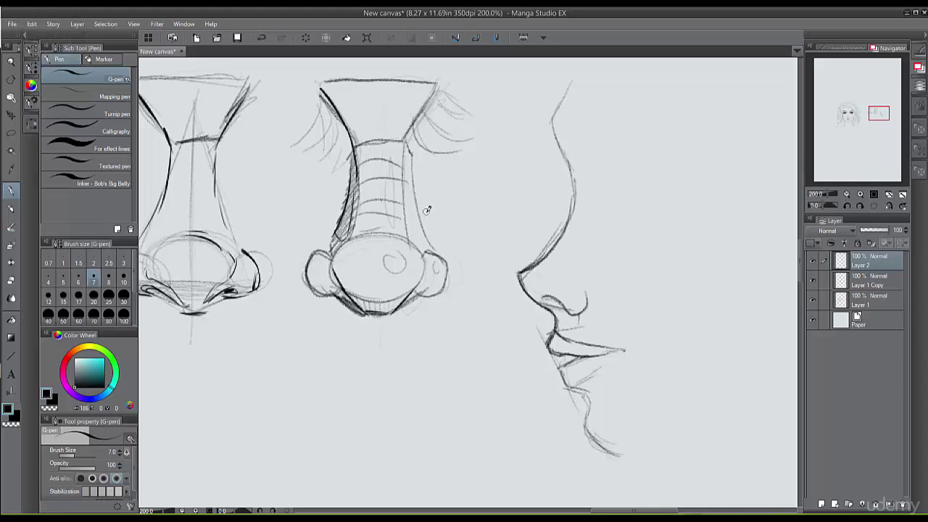
key(ctrl+z)
key(ctrl+z)
key(ctrl+z)
key(ctrl+z)
Step: Ink the second nose's wings and underside, the top of the tip, the right bridge line and an oval tip highlight
mouse_move(310, 272)
mouse_down()
mouse_move(317, 286)
mouse_move(366, 313)
mouse_move(392, 314)
mouse_move(446, 273)
mouse_move(442, 285)
mouse_move(369, 300)
mouse_move(333, 270)
mouse_up()
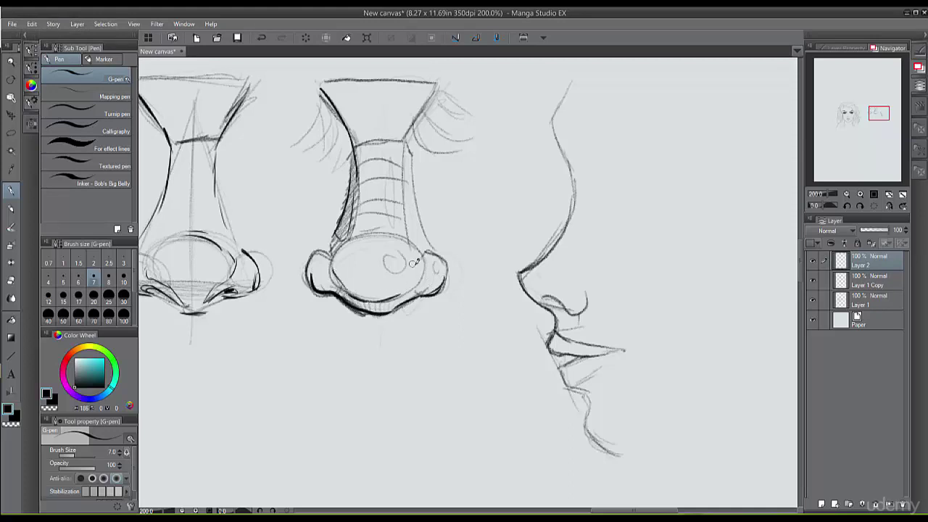
drag(358, 238, 393, 235)
drag(416, 120, 408, 166)
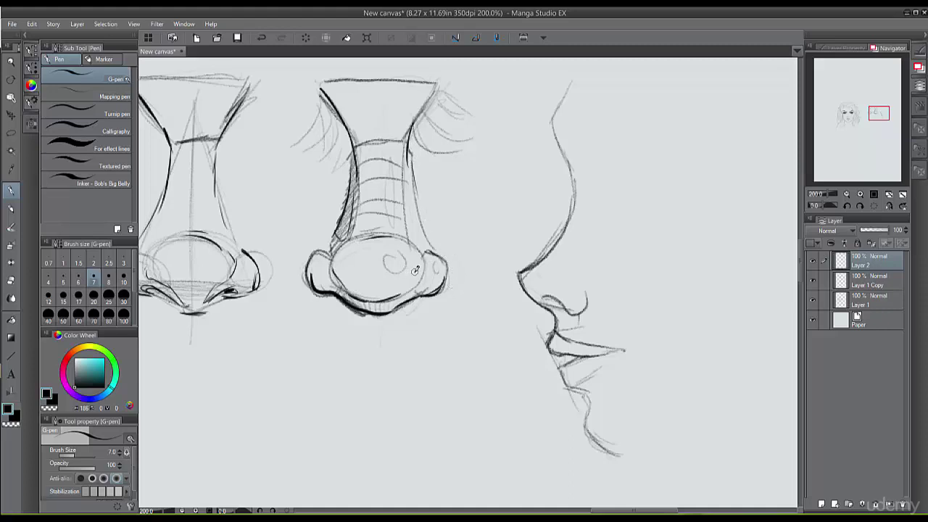
drag(409, 267, 387, 270)
Step: Hide the Layer 1 Copy sketch and erase the second nose's inked nostril wings and tip with the soft eraser
click(813, 280)
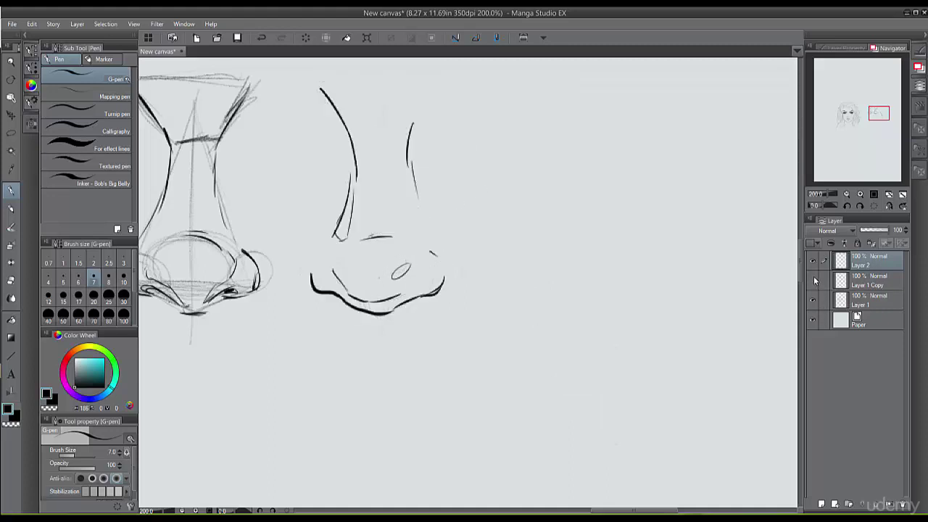
scroll(306, 284, down, 3)
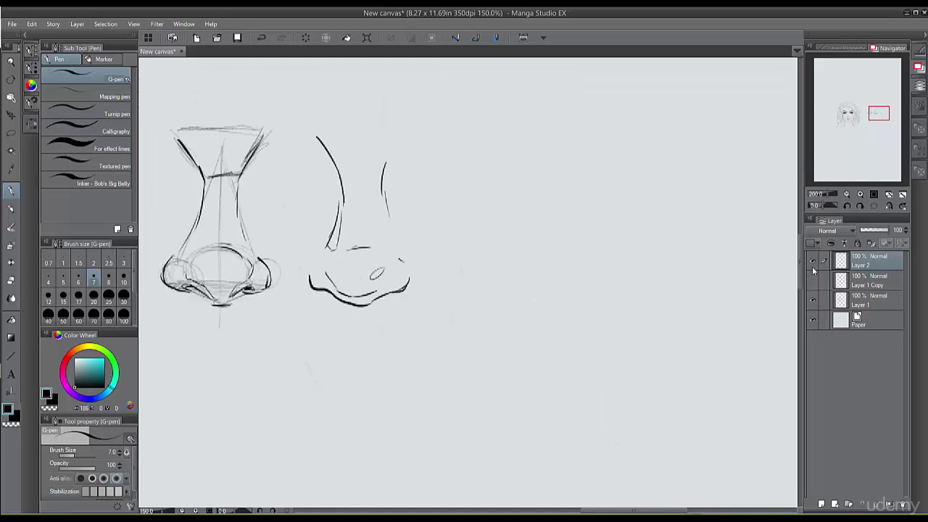
scroll(307, 284, up, 3)
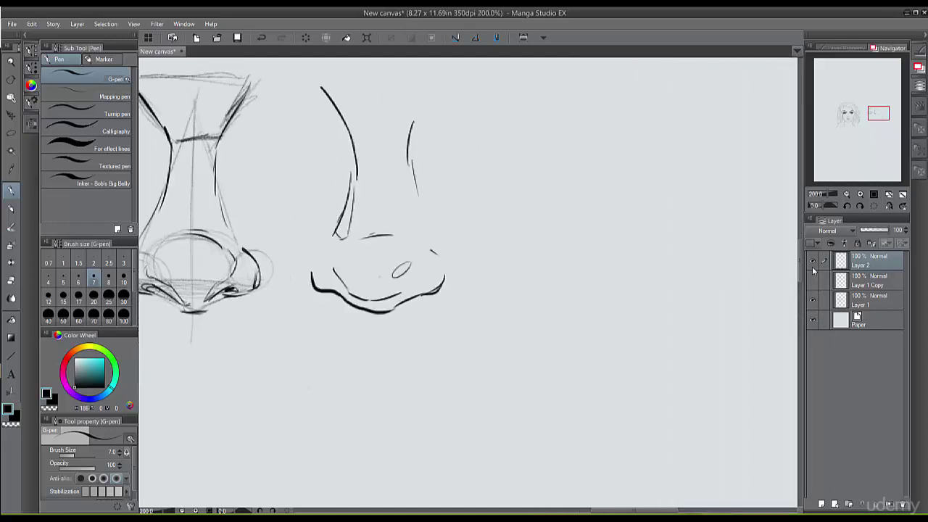
click(12, 281)
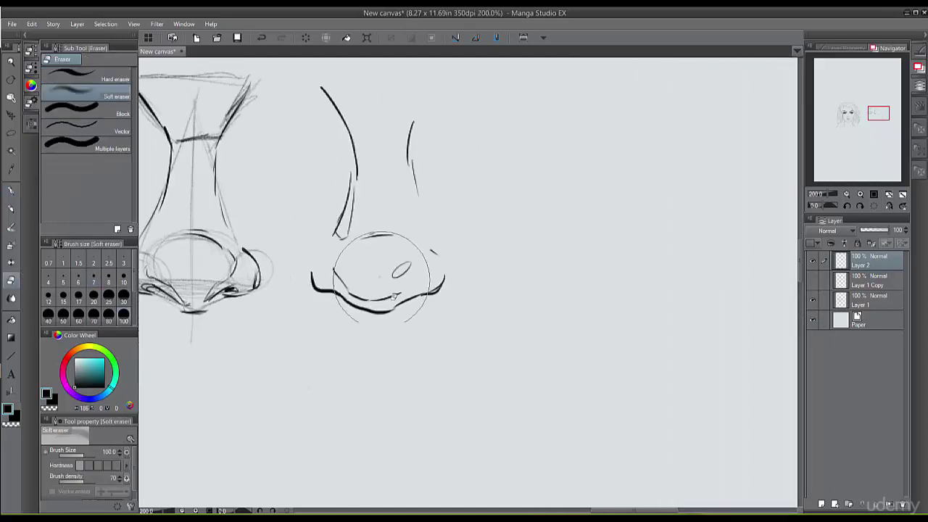
mouse_move(353, 294)
mouse_down()
mouse_move(456, 290)
mouse_move(331, 280)
mouse_move(290, 265)
mouse_up()
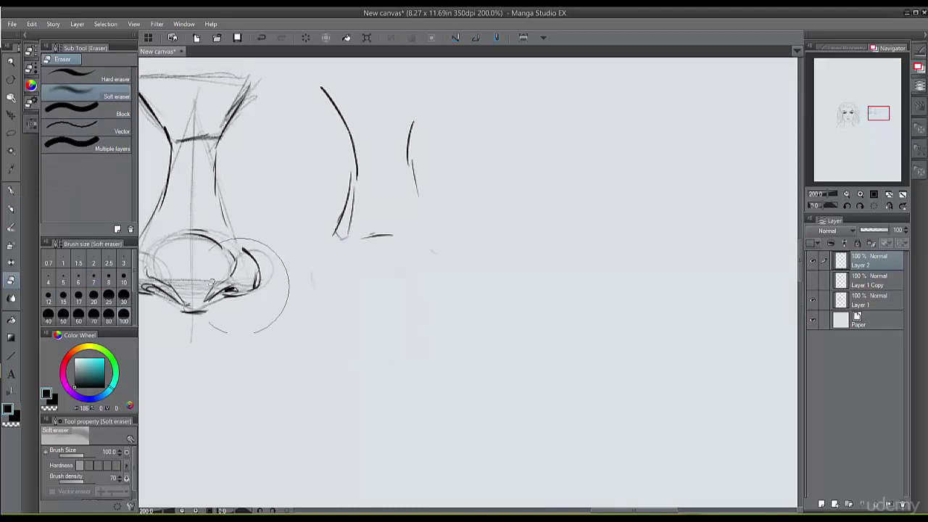
click(11, 190)
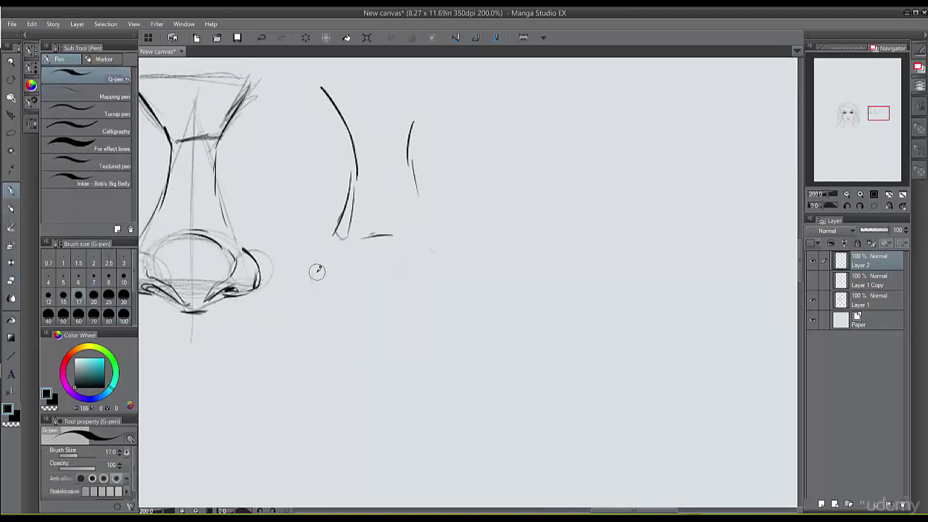
mouse_move(319, 270)
mouse_down()
mouse_move(337, 290)
mouse_move(384, 304)
mouse_move(400, 296)
mouse_up()
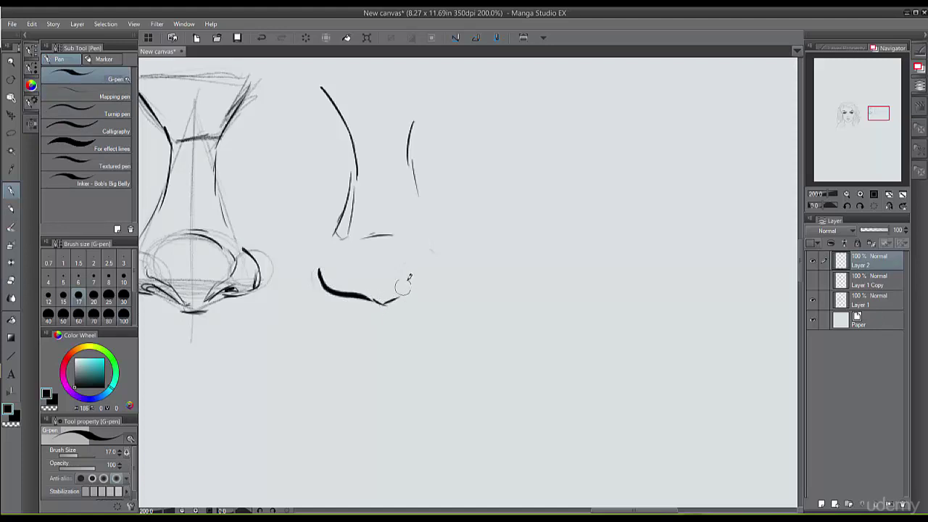
key(ctrl+z)
key(ctrl+z)
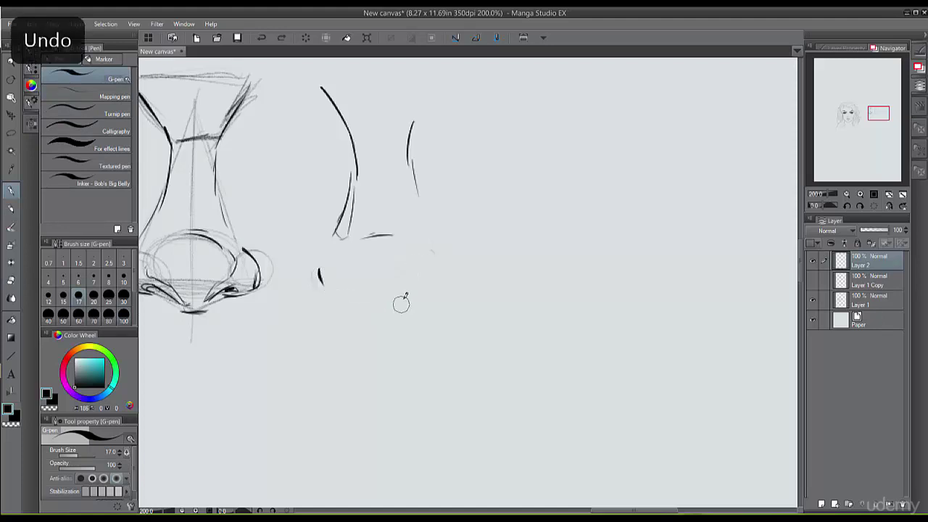
Step: Re-ink the second nose's wings, tip underside and inner tip lines with the G-pen at size 7
key([)
key([)
key([)
key([)
key([)
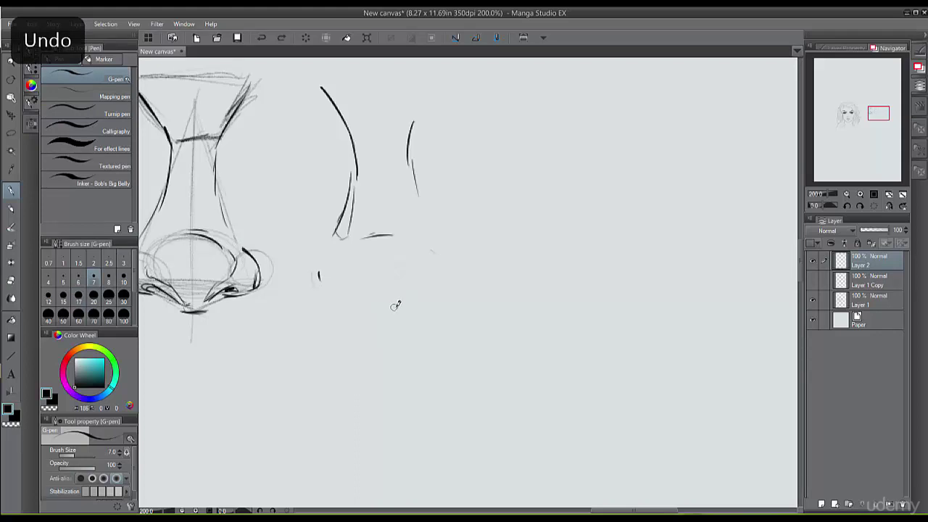
mouse_move(361, 303)
mouse_down()
mouse_move(404, 309)
mouse_move(319, 273)
mouse_up()
drag(395, 307, 416, 291)
mouse_move(437, 275)
mouse_down()
mouse_move(404, 293)
mouse_move(410, 278)
mouse_up()
drag(345, 273, 370, 297)
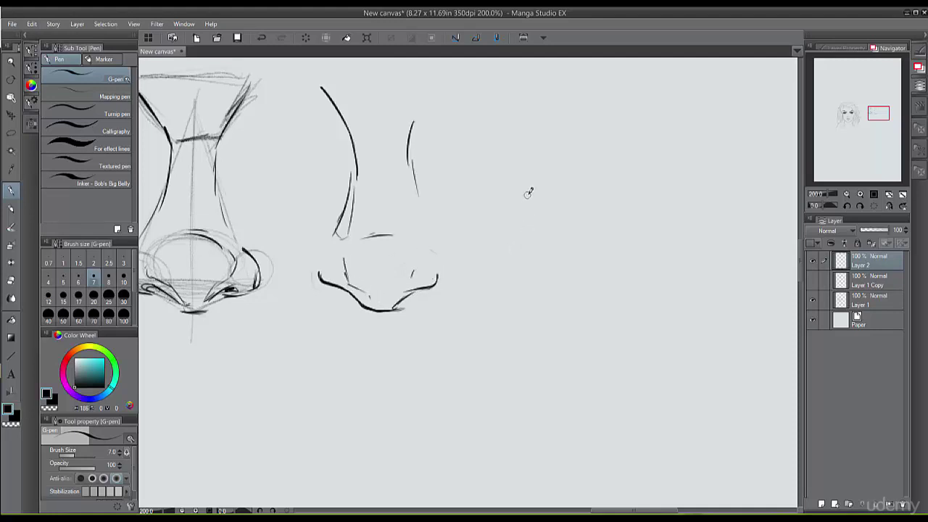
Step: Add short accent strokes above the second nose's tip and strengthen the line along its right nostril
drag(384, 230, 368, 235)
scroll(475, 253, down, 3)
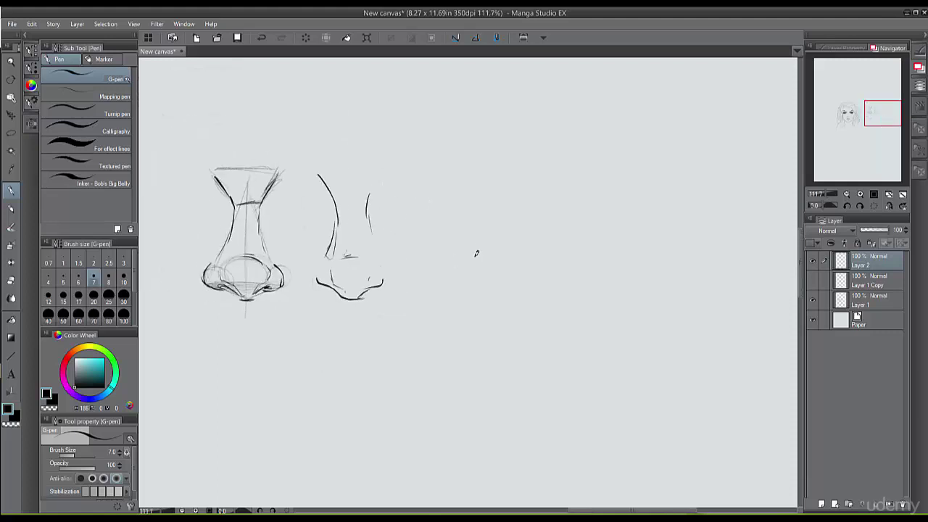
scroll(314, 286, up, 4)
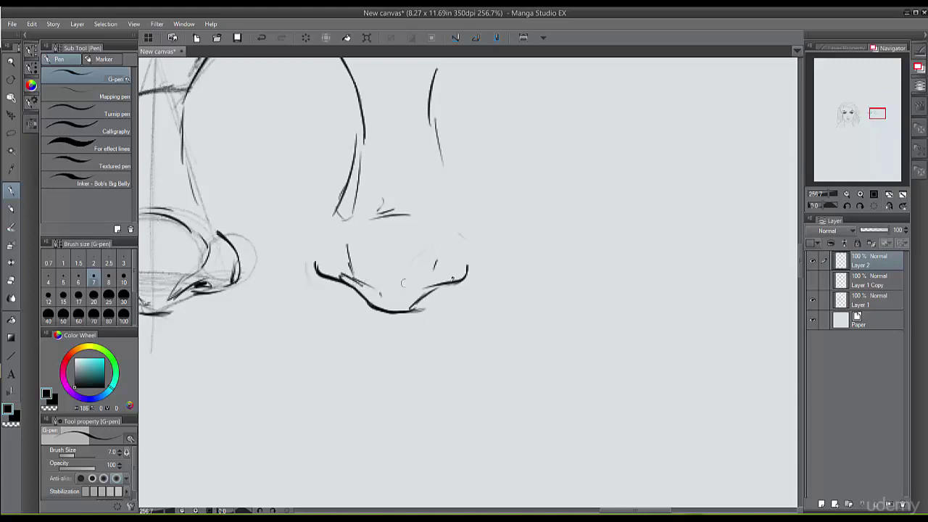
drag(423, 291, 461, 278)
Step: Compare the inked second nose with the constructed front-view nose and the nose on the female face
scroll(379, 263, down, 5)
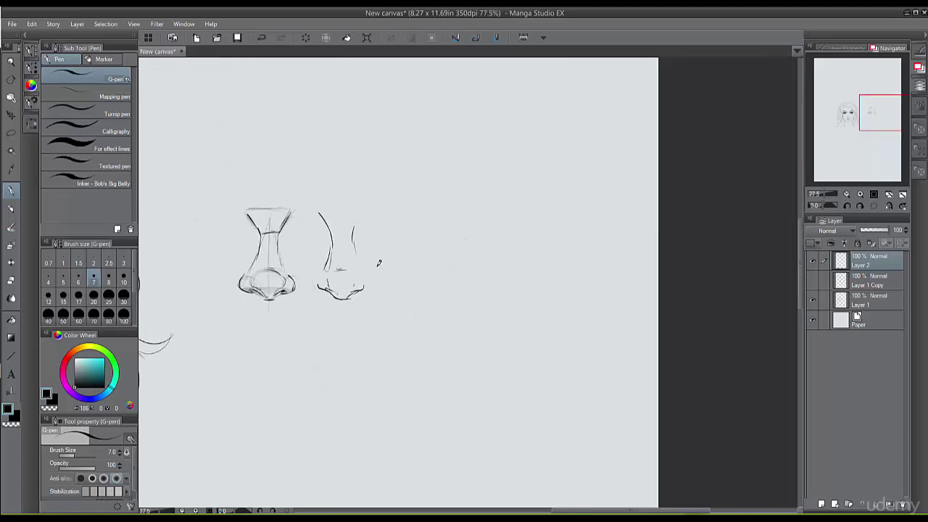
scroll(378, 263, up, 2)
scroll(378, 263, down, 3)
scroll(378, 264, left, 3)
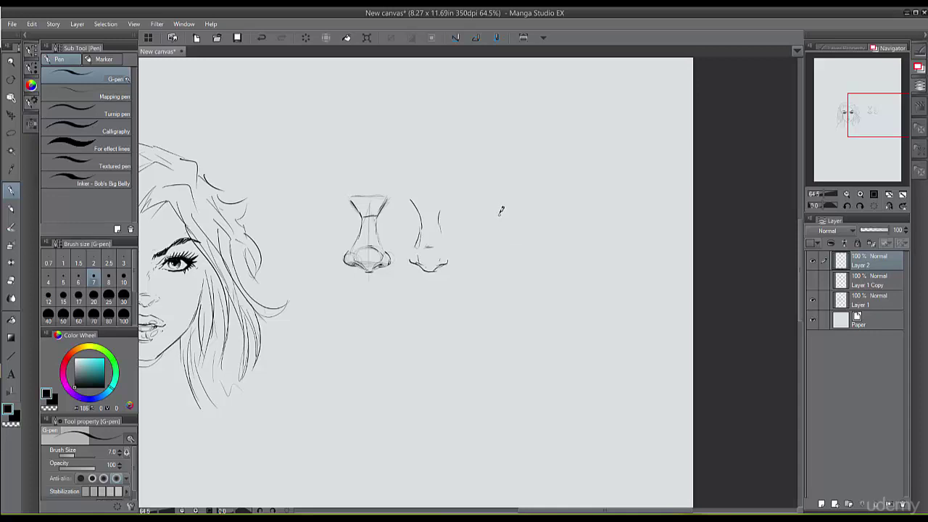
drag(430, 239, 501, 209)
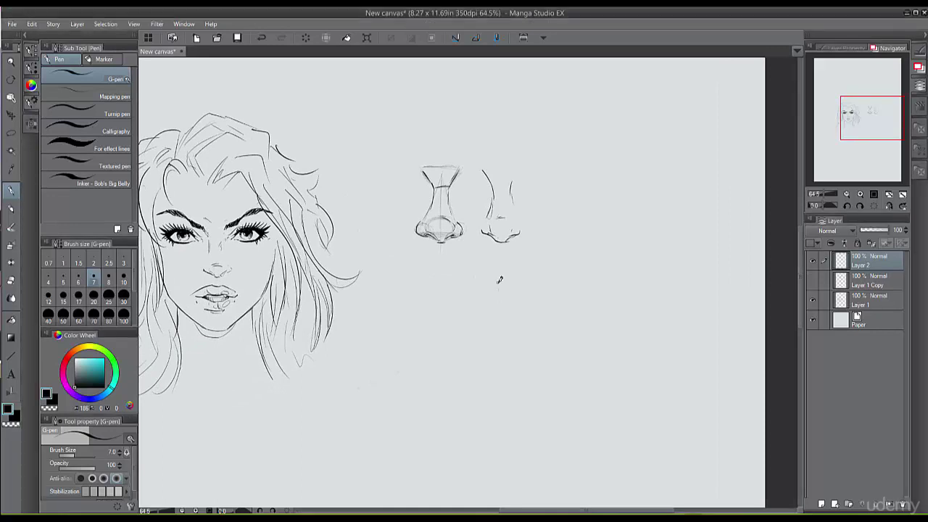
key(ctrl+plus)
key(ctrl+plus)
scroll(499, 279, right, 2)
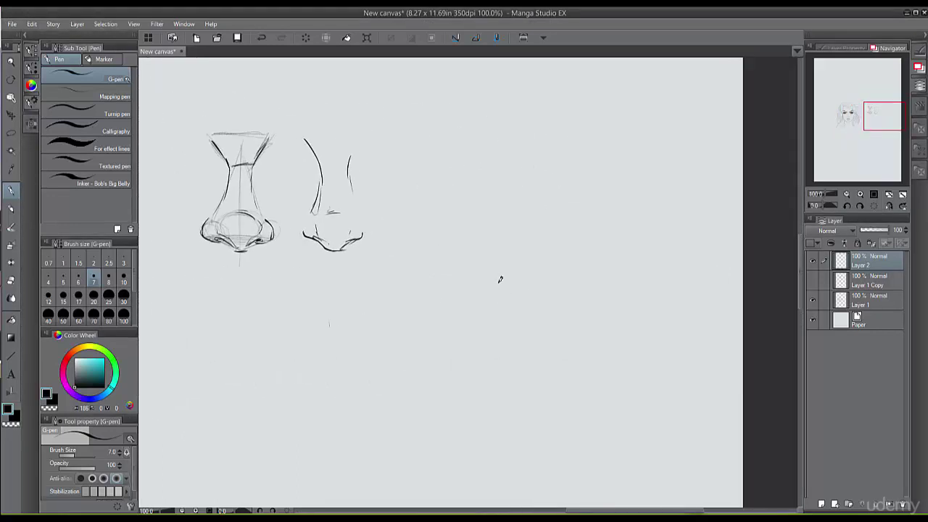
Step: Ink a smaller, simplified front-view nose beside the second one, with its nostrils, tip underside and outer wings
scroll(499, 278, up, 2)
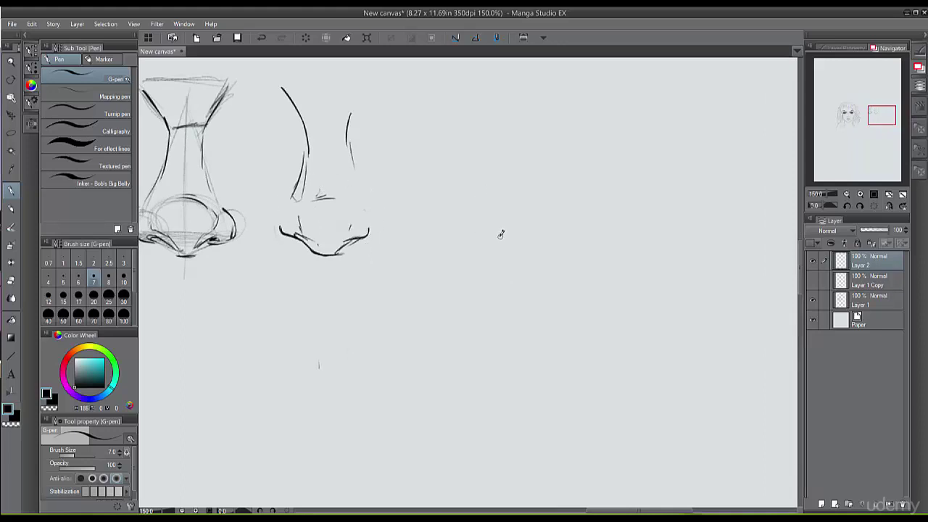
drag(493, 237, 477, 236)
key(ctrl+z)
drag(507, 241, 526, 232)
mouse_move(471, 235)
mouse_down()
mouse_move(475, 216)
mouse_move(471, 236)
mouse_up()
drag(524, 209, 530, 224)
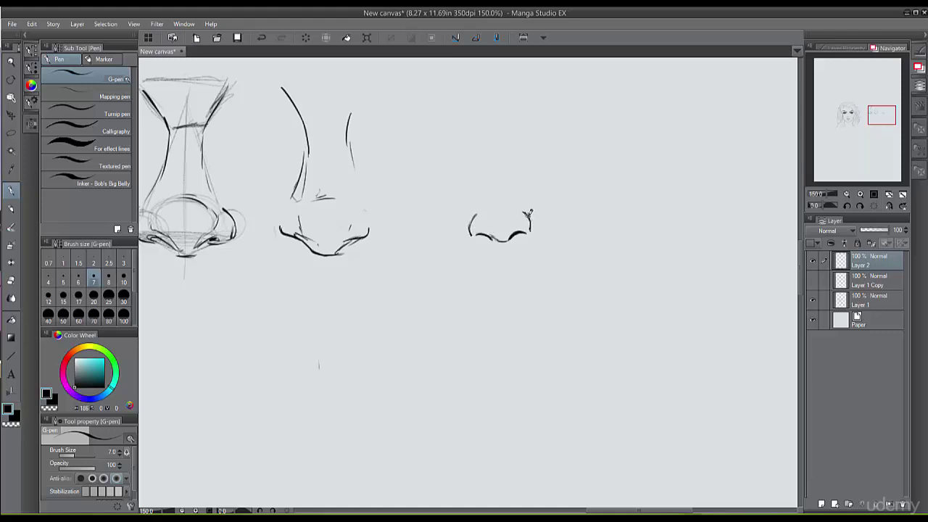
Step: Finish the simplified nose with an inner wing line, a short tip line, a vertical bridge stroke and a closed left wing
drag(507, 235, 521, 217)
mouse_move(499, 210)
mouse_down()
mouse_move(487, 211)
mouse_move(485, 172)
mouse_up()
drag(479, 240, 470, 215)
scroll(556, 170, down, 4)
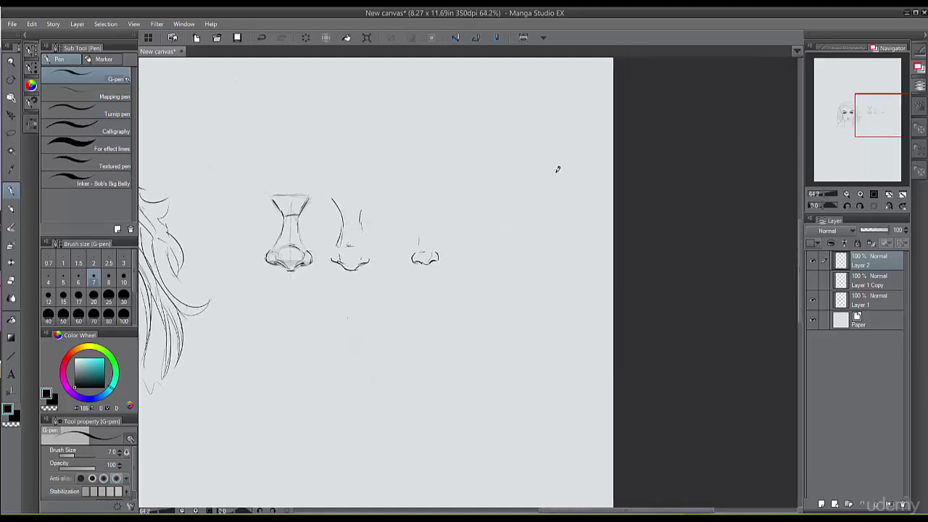
scroll(556, 168, up, 4)
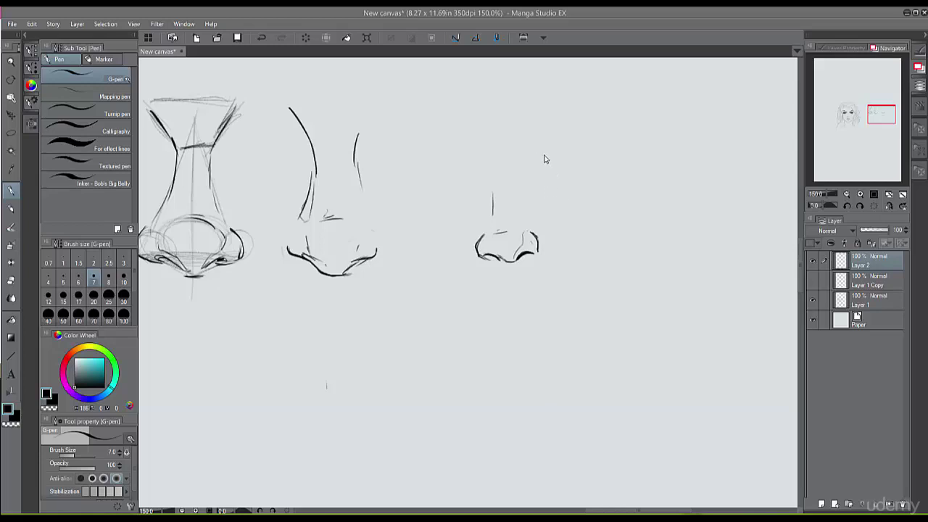
Step: Ink the nostrils and outer wing marks of a minimal front-view nose below the simplified one, with the G-pen at size 17
drag(427, 355, 471, 259)
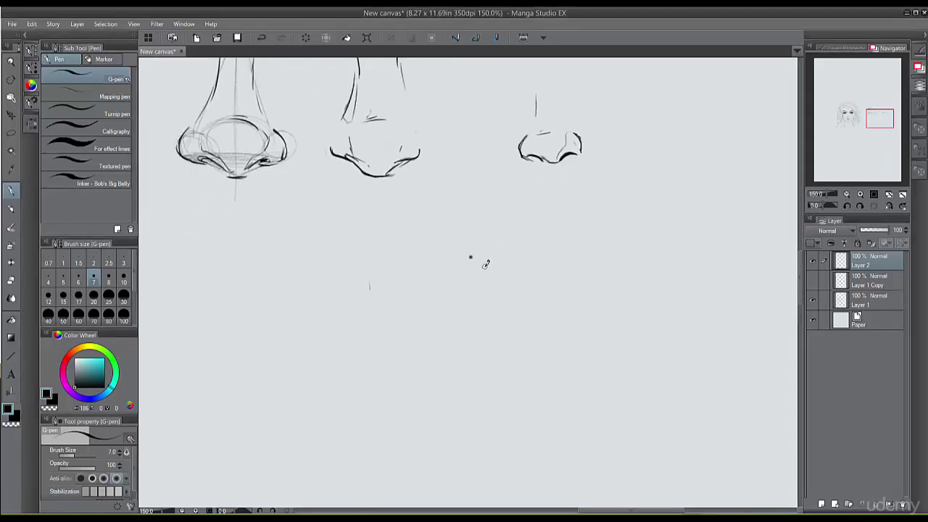
click(11, 279)
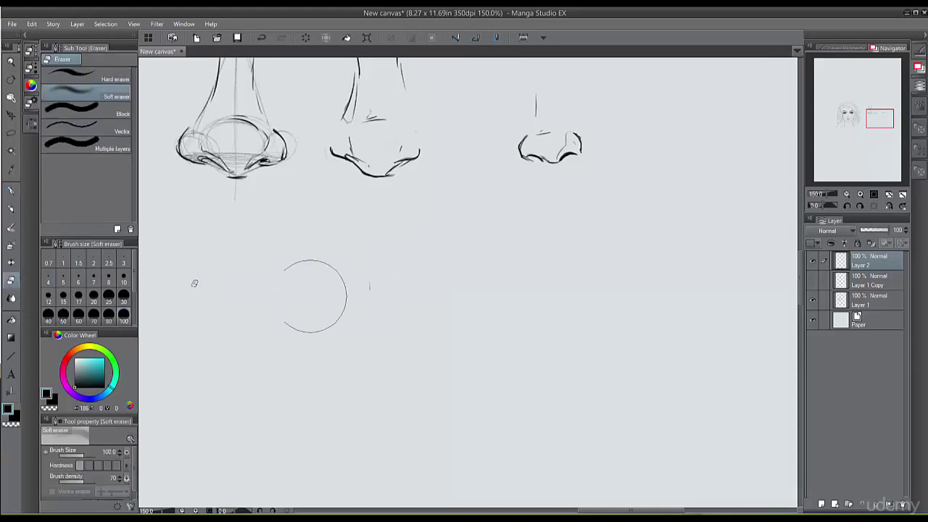
click(12, 190)
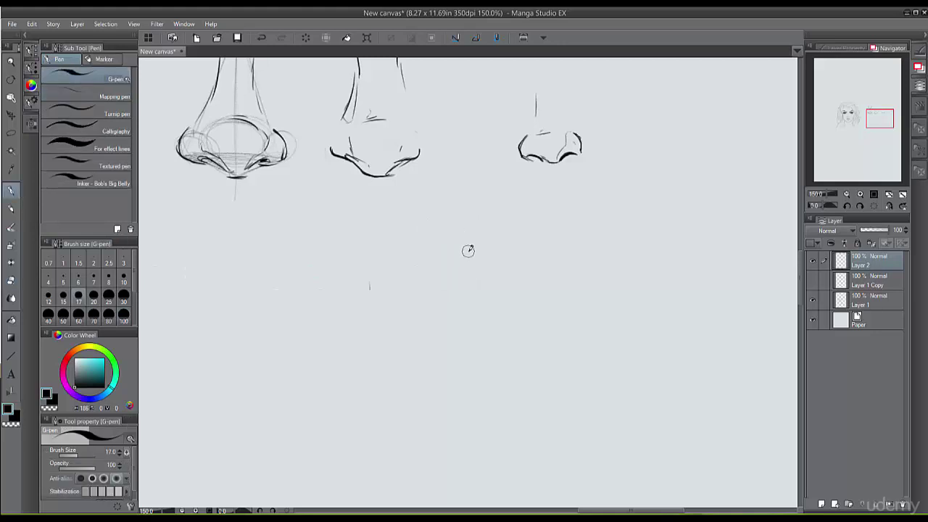
mouse_move(450, 253)
mouse_down()
mouse_move(466, 264)
mouse_move(497, 256)
mouse_up()
drag(441, 250, 444, 256)
drag(503, 258, 462, 249)
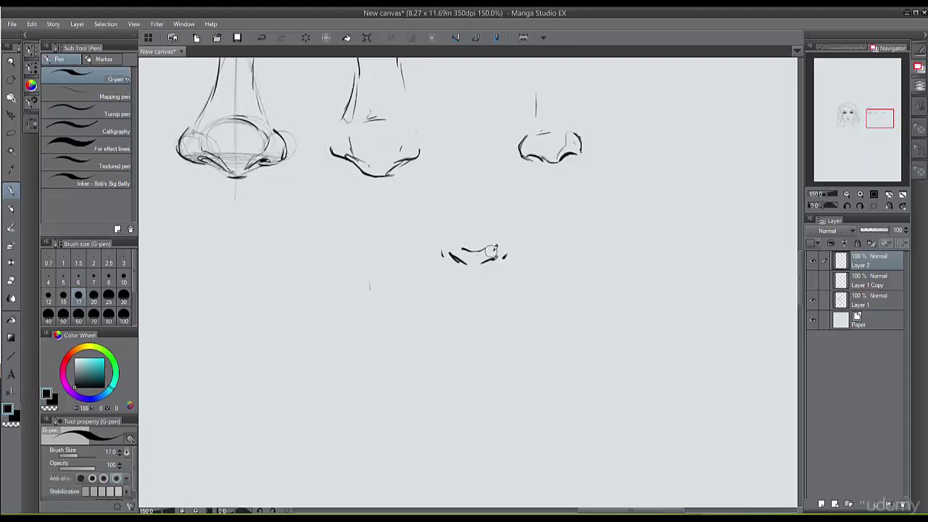
Step: Undo the minimal nose's thick tip line and ink lighter tip marks with the brush size set to 7
key(ctrl+z)
click(93, 275)
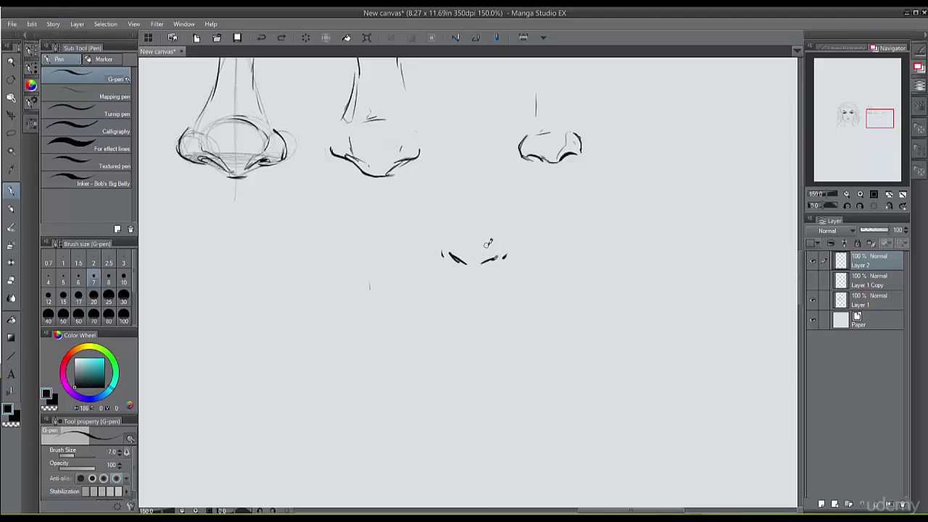
mouse_move(488, 244)
mouse_down()
mouse_move(452, 245)
mouse_move(480, 272)
mouse_move(502, 248)
mouse_move(465, 237)
mouse_move(503, 247)
mouse_move(449, 248)
mouse_up()
Step: Try overlaying straight triangular construction lines on the minimal nose's bridge and underside, and undo them
drag(450, 249, 505, 245)
drag(448, 248, 482, 178)
mouse_move(505, 255)
mouse_down()
mouse_move(482, 178)
mouse_move(477, 275)
mouse_up()
key(ctrl+z)
key(ctrl+z)
key(ctrl+z)
key(ctrl+z)
key(ctrl+z)
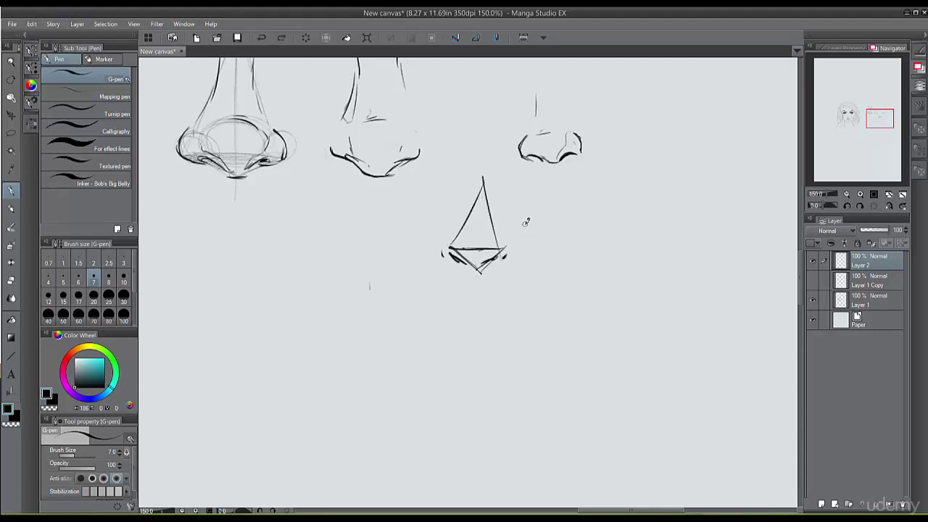
Step: Add short tip marks to the minimal nose and undo the trial strokes above it
drag(487, 247, 478, 250)
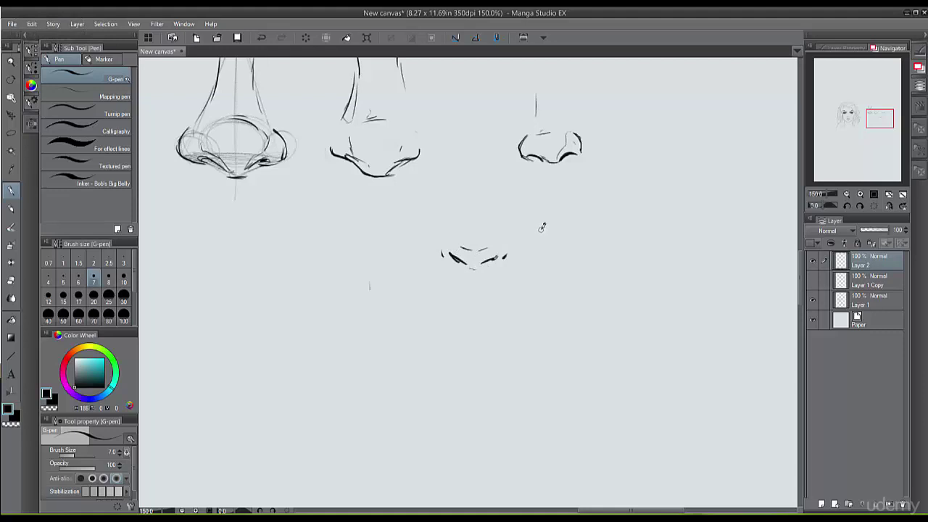
mouse_move(454, 239)
mouse_down()
mouse_move(473, 232)
mouse_move(465, 214)
mouse_up()
key(ctrl+z)
key(ctrl+z)
Step: Switch to the browser and examine how the characters' noses are drawn in the panels of End of All page 35
key(alt+Tab)
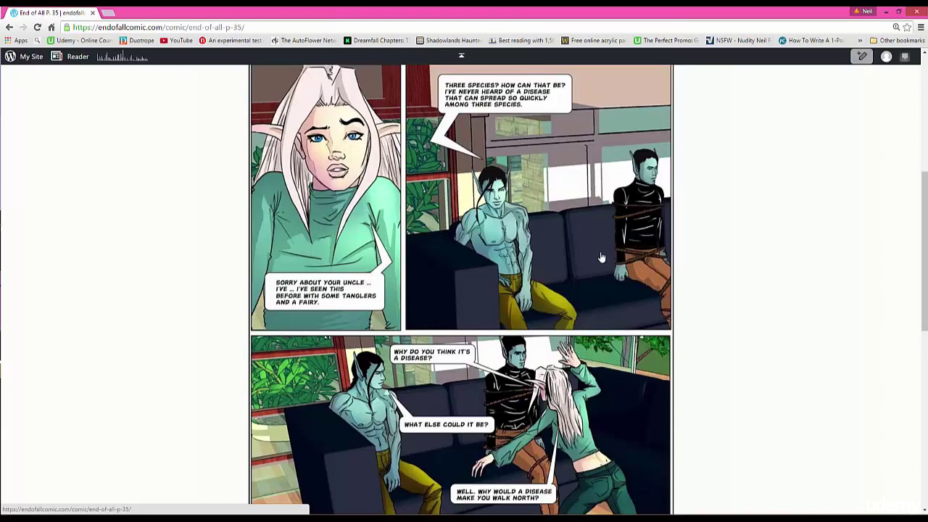
click(630, 371)
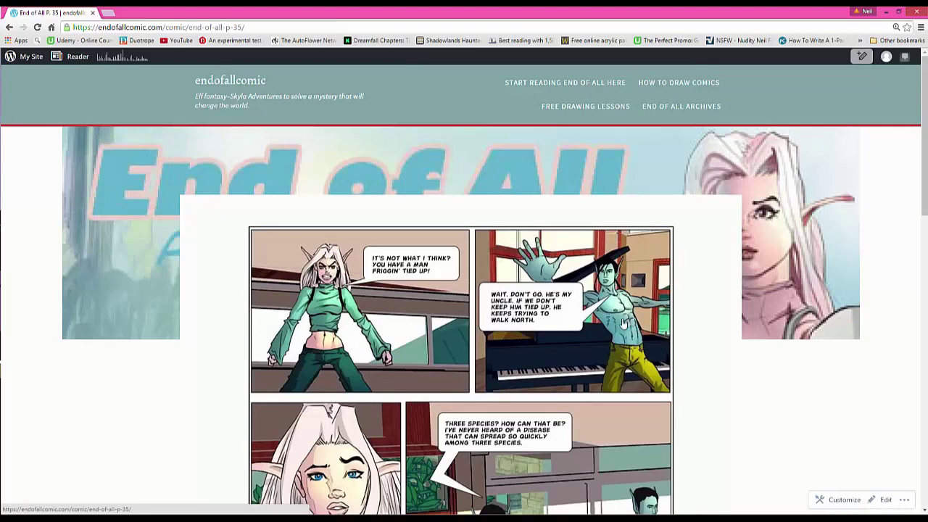
scroll(527, 332, down, 2)
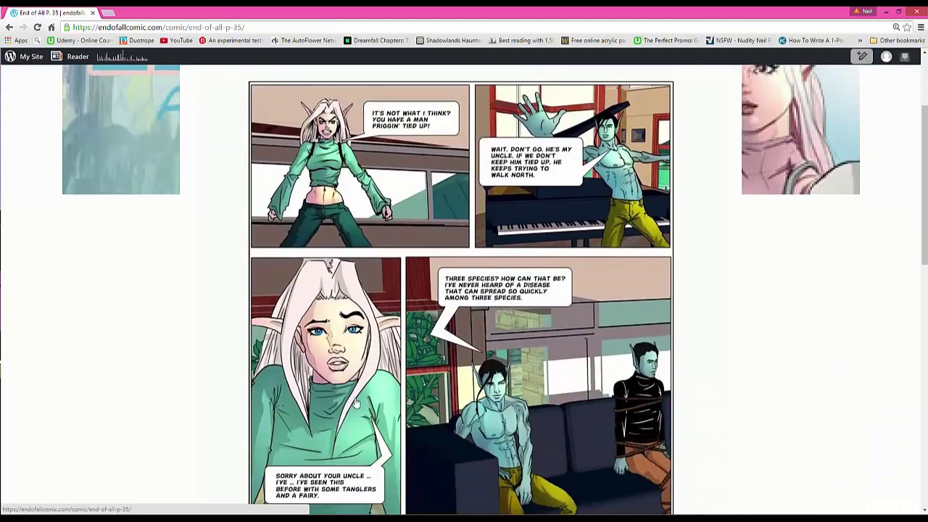
click(361, 345)
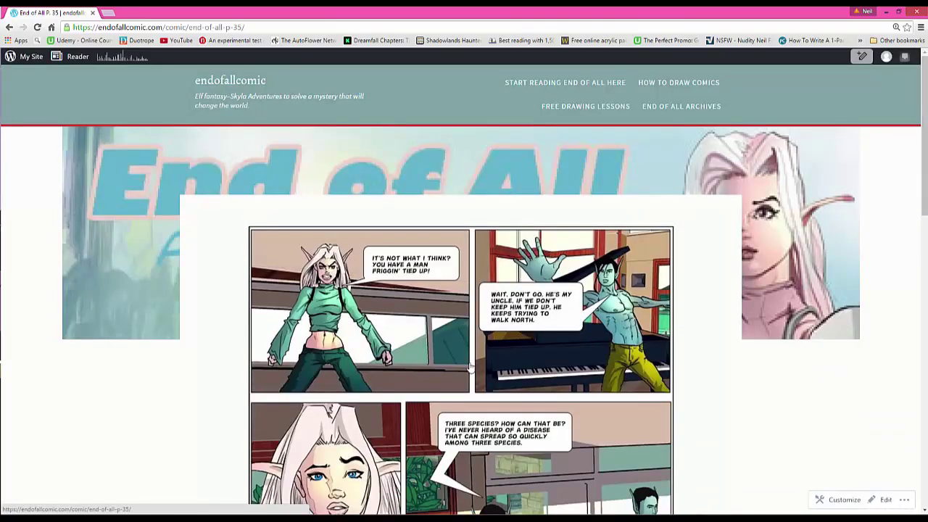
scroll(471, 366, down, 3)
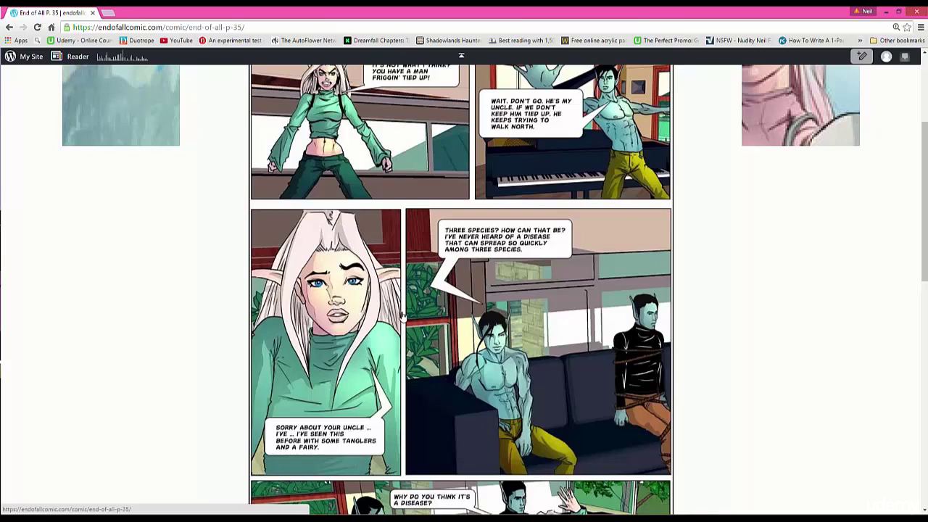
scroll(403, 316, up, 1)
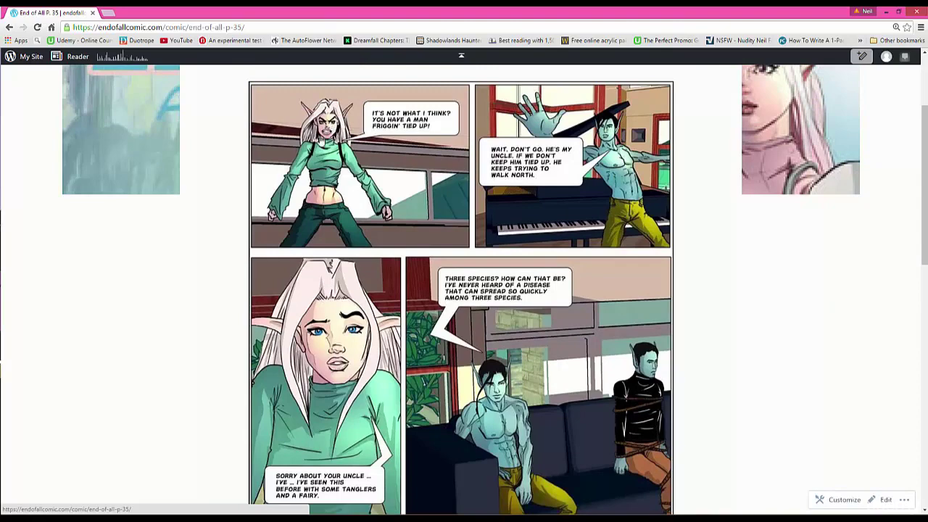
scroll(521, 244, down, 1)
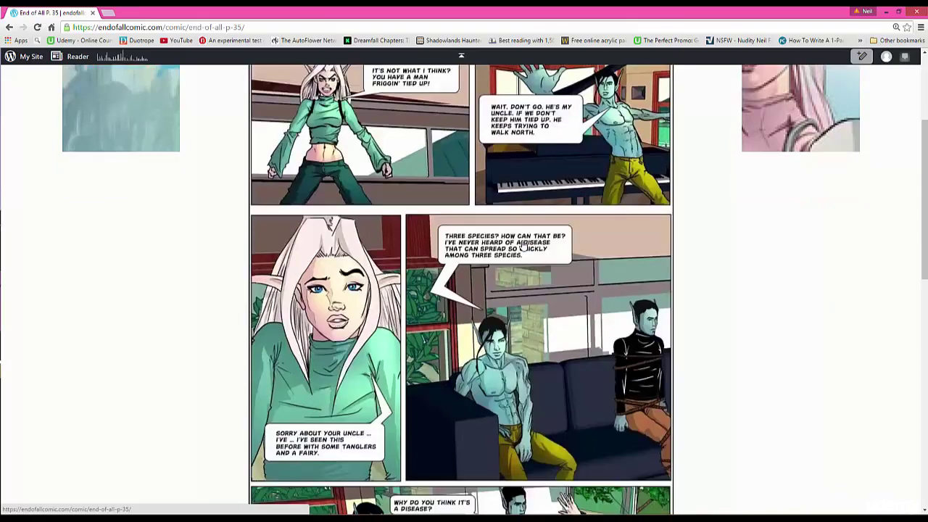
scroll(522, 245, down, 5)
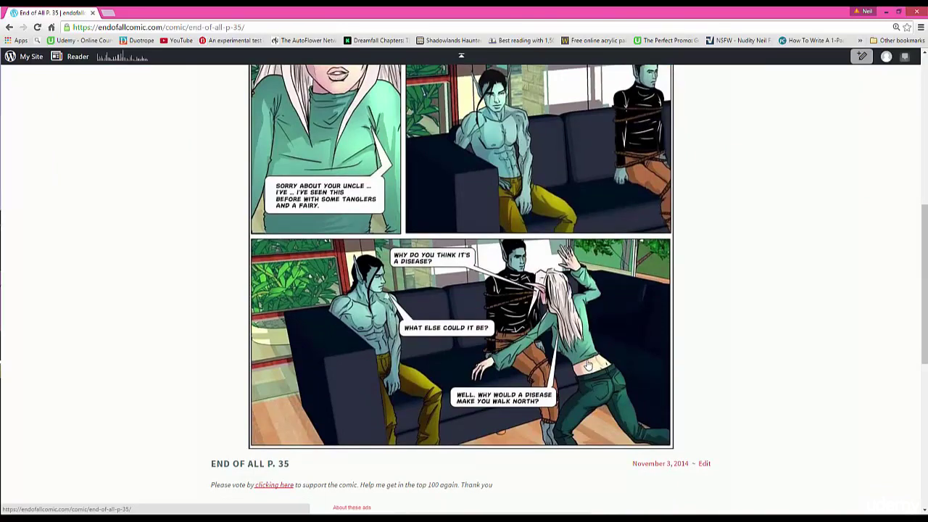
scroll(587, 365, up, 5)
scroll(586, 360, down, 8)
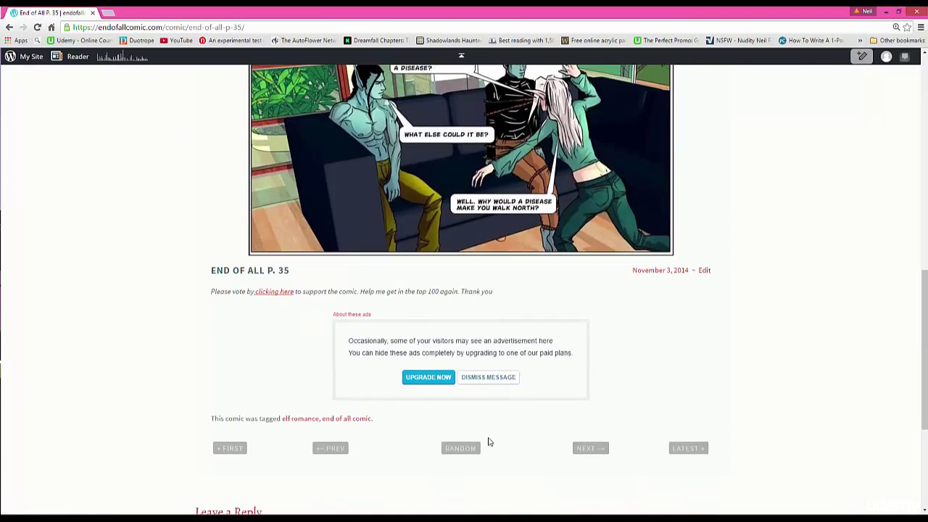
Step: Open a random End of All comic page and look over the faces in its panels
click(472, 449)
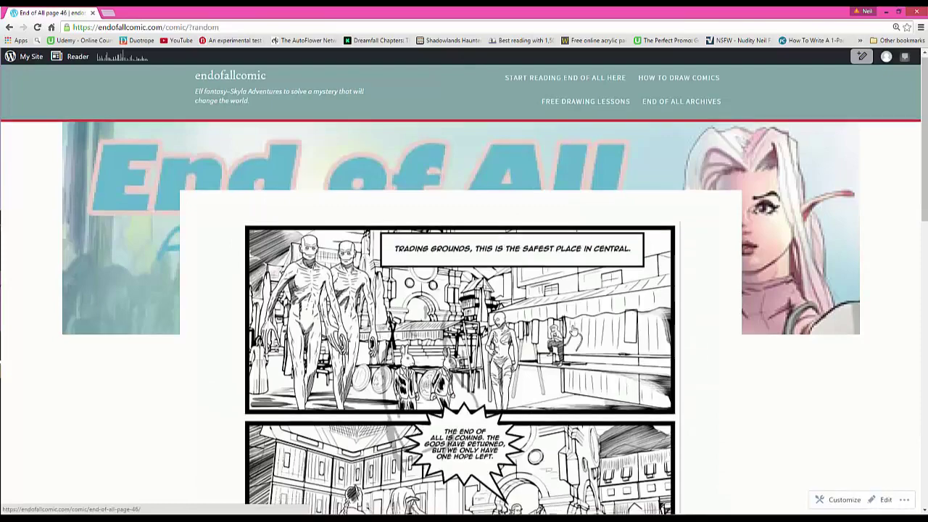
scroll(573, 330, down, 5)
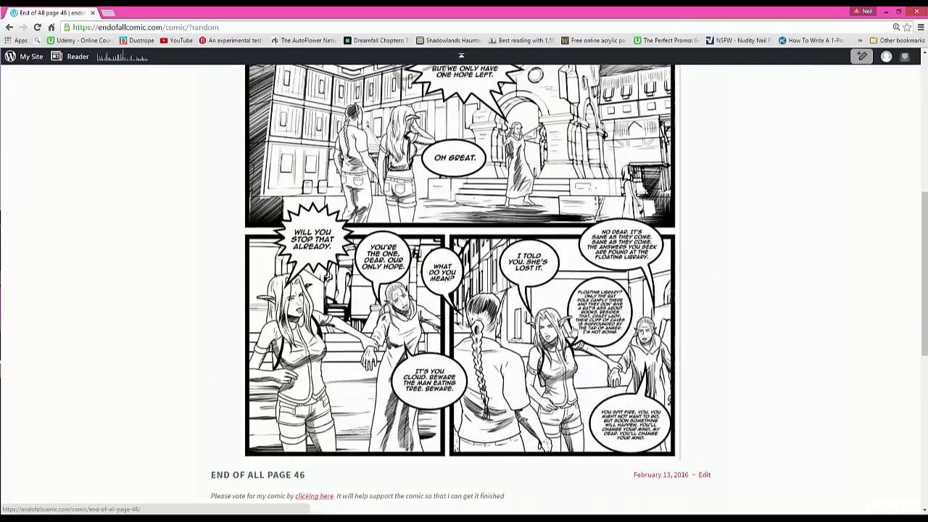
scroll(570, 331, down, 3)
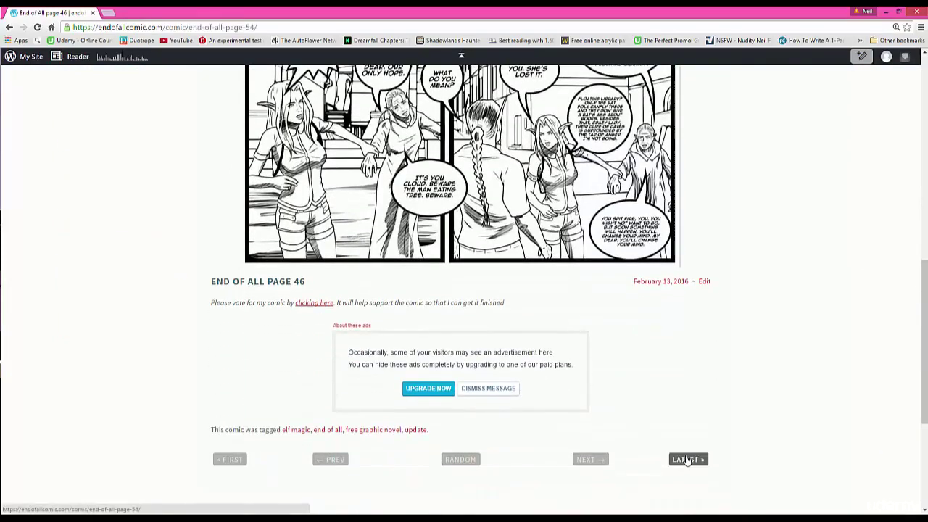
Step: Open the latest End of All comic page and examine the noses in its black-and-white panels
click(688, 460)
scroll(464, 290, down, 2)
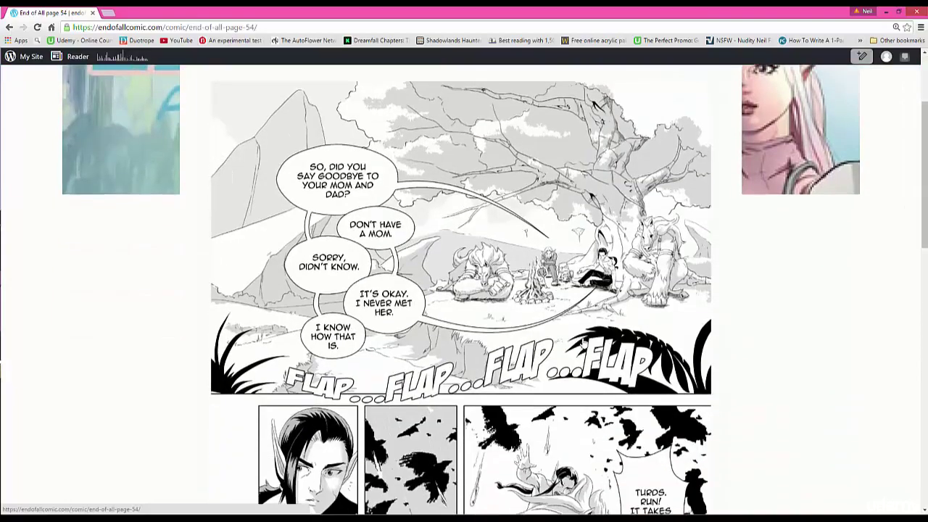
scroll(720, 335, down, 2)
scroll(735, 335, down, 3)
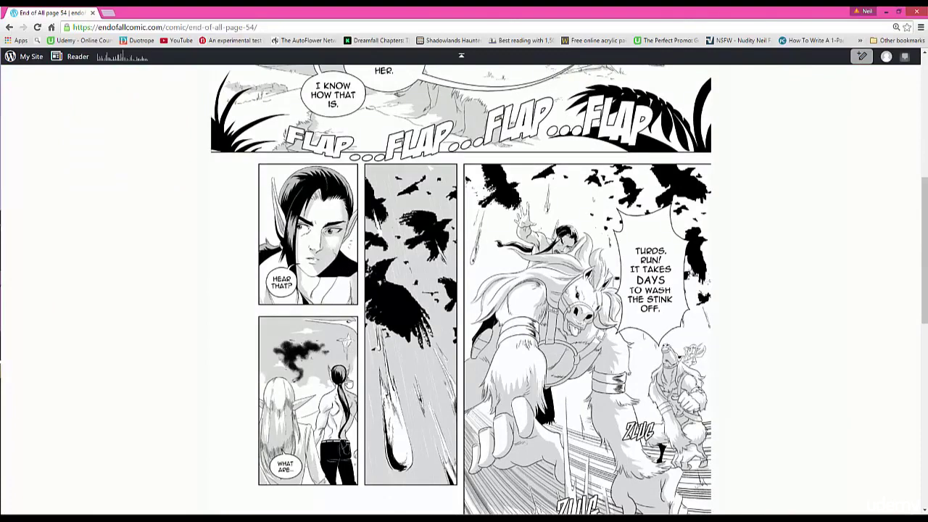
scroll(768, 326, down, 2)
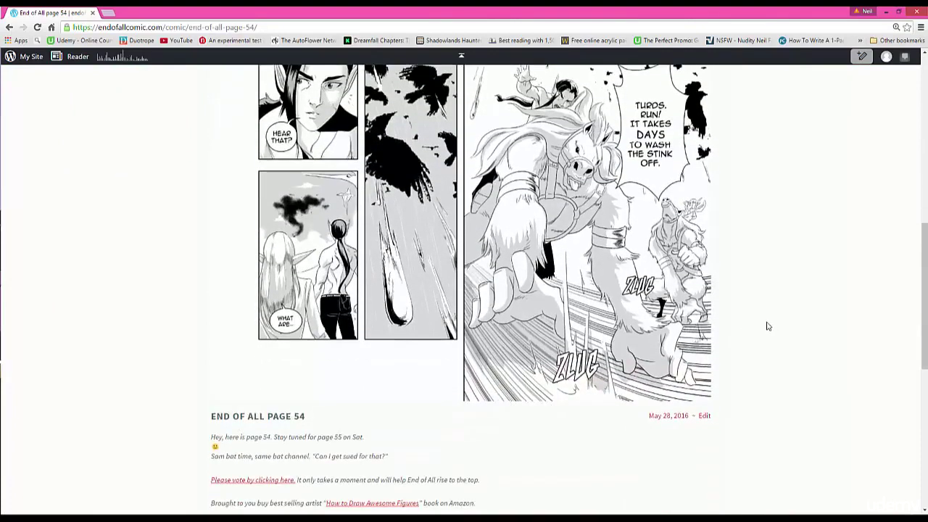
scroll(768, 326, down, 2)
scroll(766, 326, down, 2)
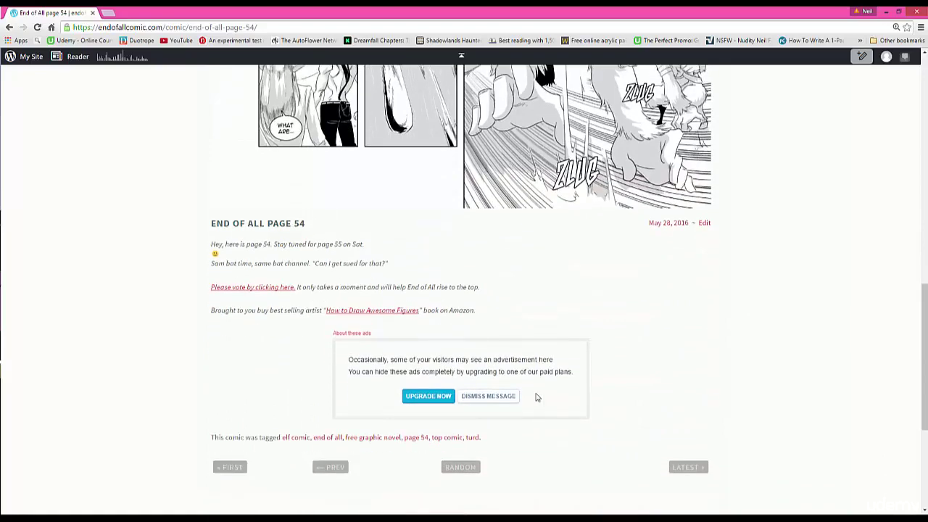
Step: Open the previous comic page to examine its front and angled noses, and compare them with the Supergirl reference image
click(332, 467)
scroll(408, 273, down, 1)
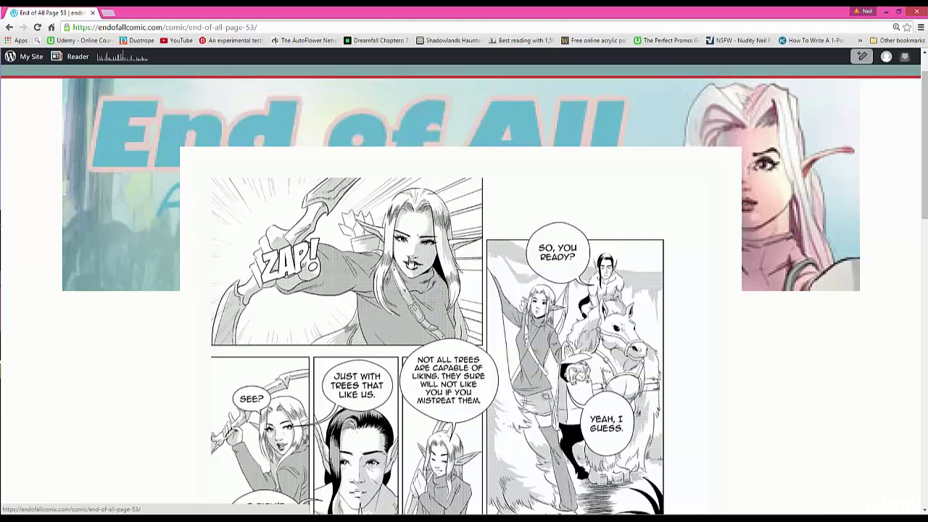
scroll(493, 290, down, 2)
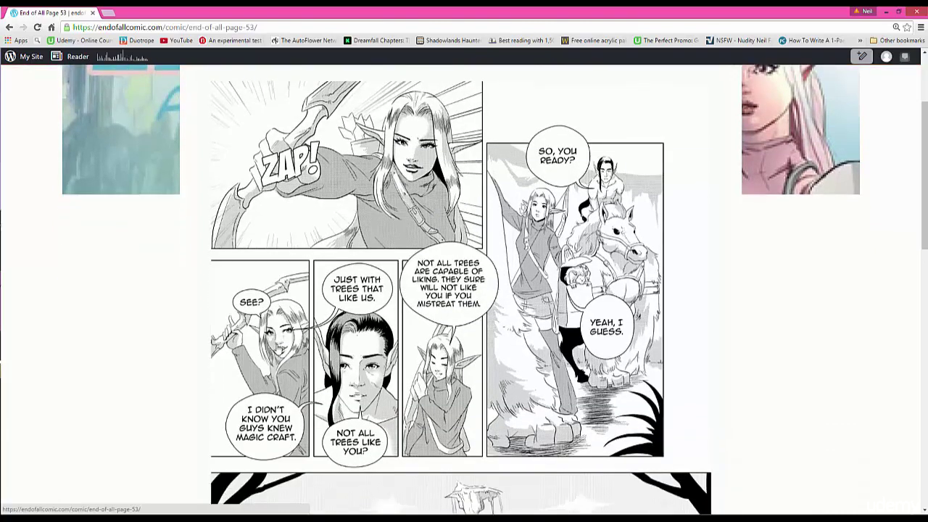
scroll(623, 342, down, 5)
scroll(639, 348, down, 2)
scroll(639, 348, up, 3)
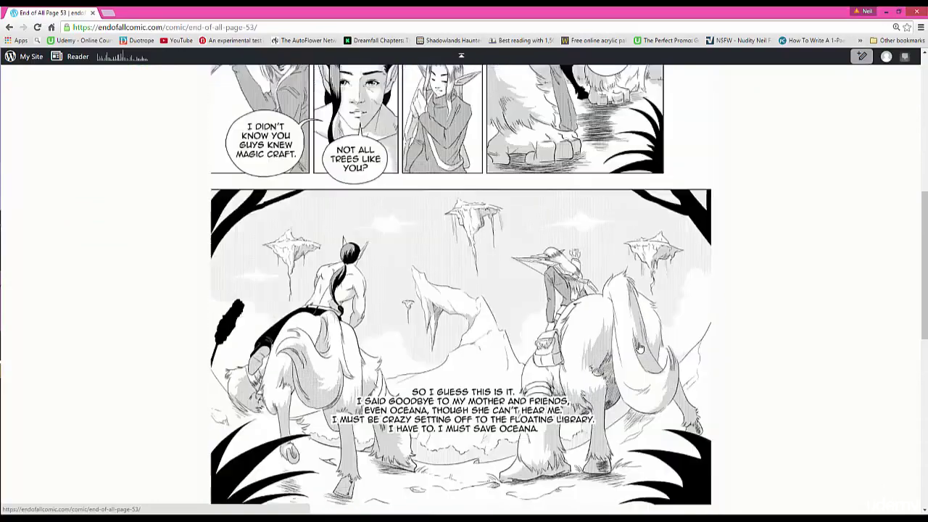
scroll(639, 348, up, 5)
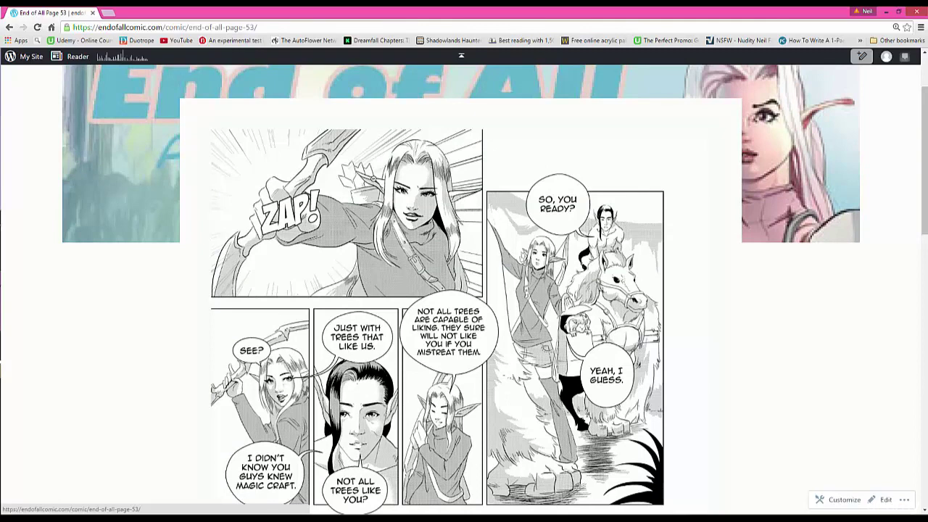
key(alt+Tab)
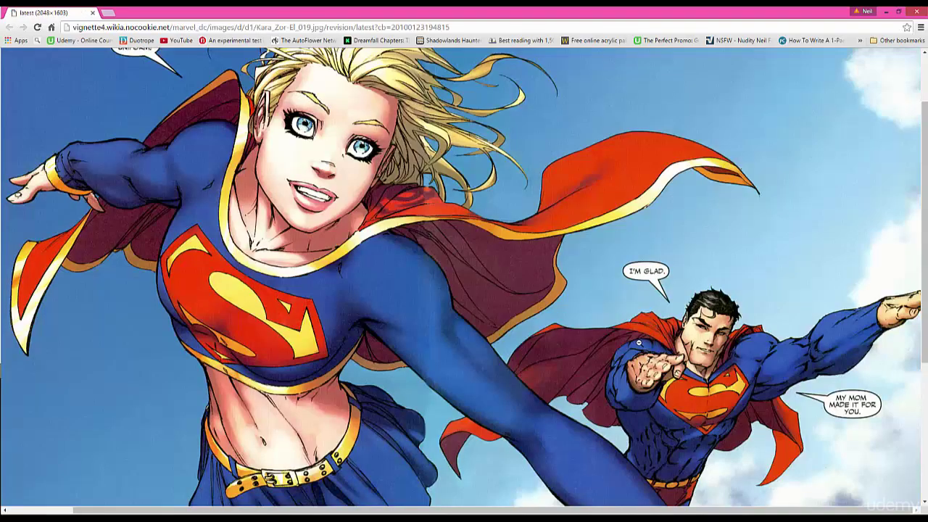
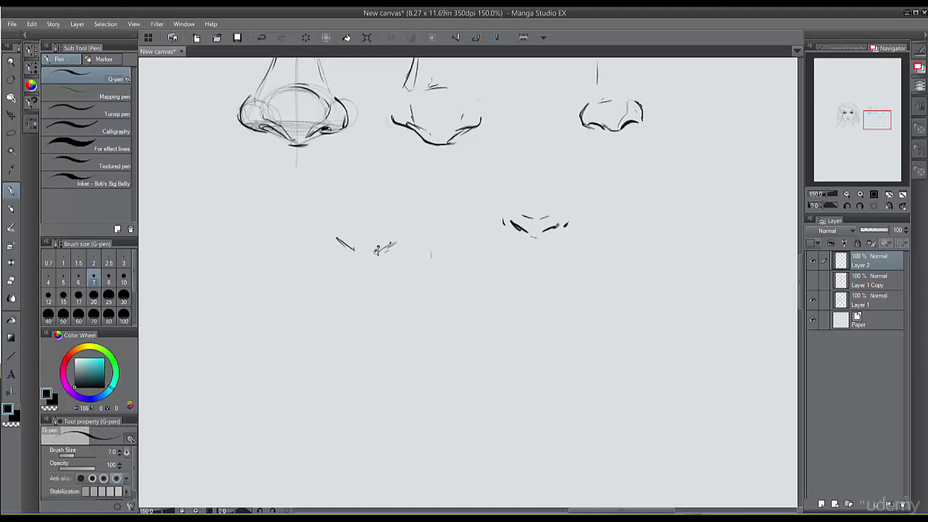
Step: Ink another small front-view nose beside the minimal one, with nostril lines, tip underside strokes and an arc above the tip
mouse_move(347, 238)
mouse_down()
mouse_move(359, 263)
mouse_move(377, 262)
mouse_move(388, 237)
mouse_move(337, 238)
mouse_up()
drag(391, 245, 384, 250)
drag(361, 248, 361, 254)
drag(348, 217, 385, 215)
key(ctrl+z)
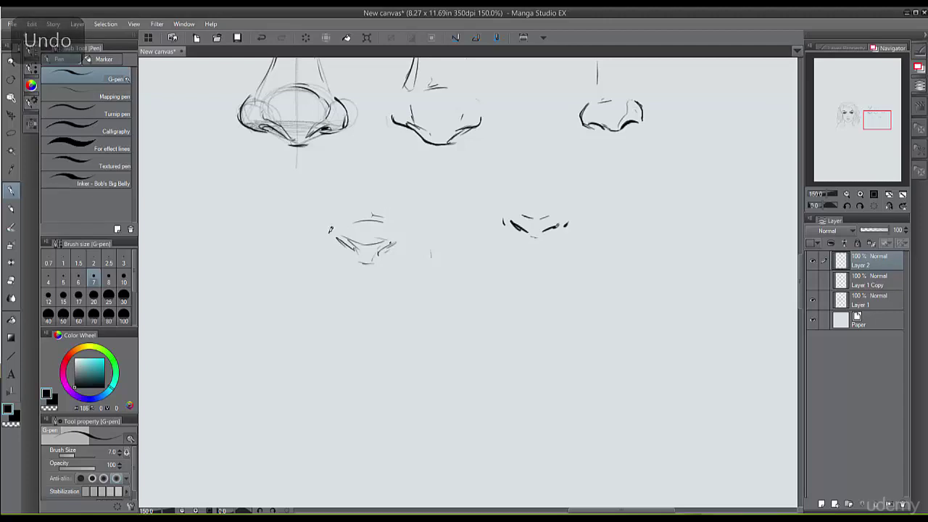
Step: Try alternative strokes around the arc above the new nose's tip and undo them
drag(342, 221, 380, 216)
key(ctrl+z)
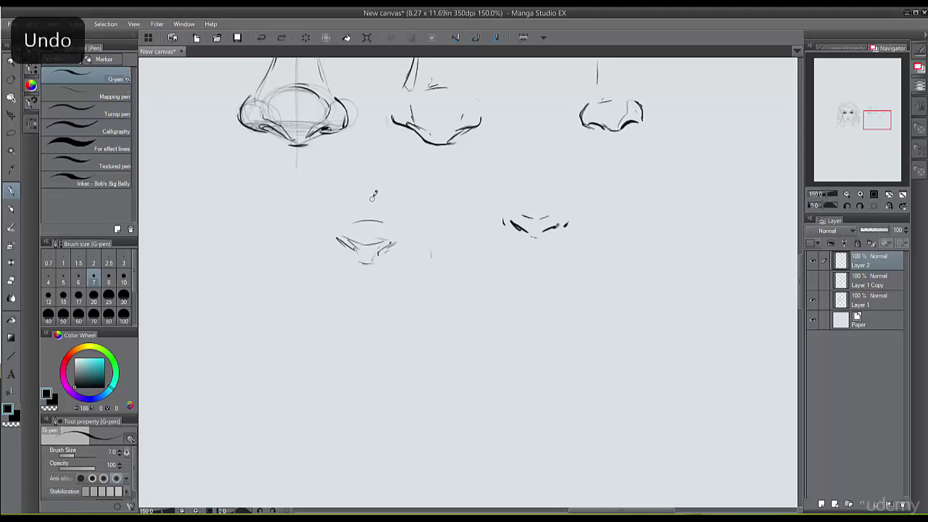
drag(346, 217, 382, 217)
key(ctrl+z)
key(ctrl+z)
mouse_move(349, 219)
mouse_down()
mouse_move(377, 217)
mouse_move(338, 222)
mouse_up()
key(ctrl+z)
key(ctrl+z)
key(ctrl+z)
Step: Finish the new nose with a doubled tip arc, a short wing mark and a narrow wedge-shaped outline along the bridge
mouse_move(376, 219)
mouse_down()
mouse_move(347, 221)
mouse_move(374, 216)
mouse_up()
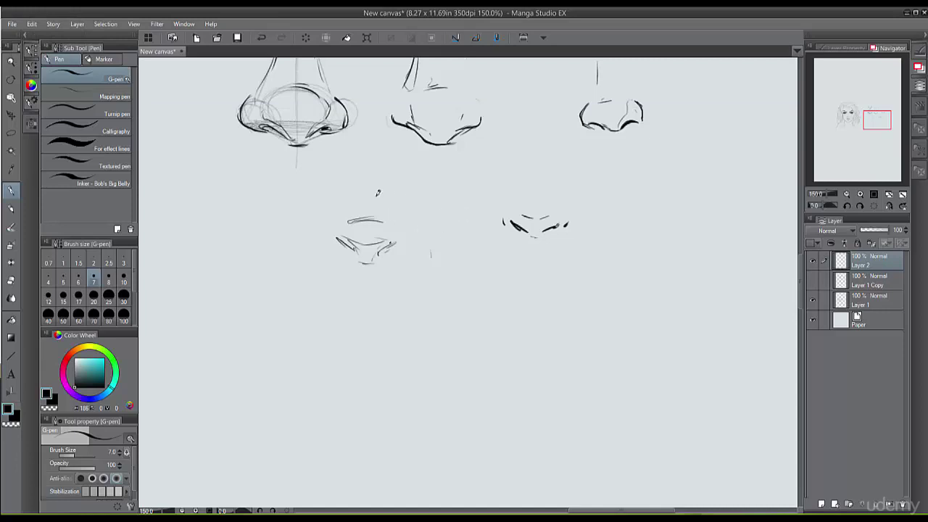
drag(335, 220, 330, 227)
drag(357, 161, 348, 207)
key(ctrl+z)
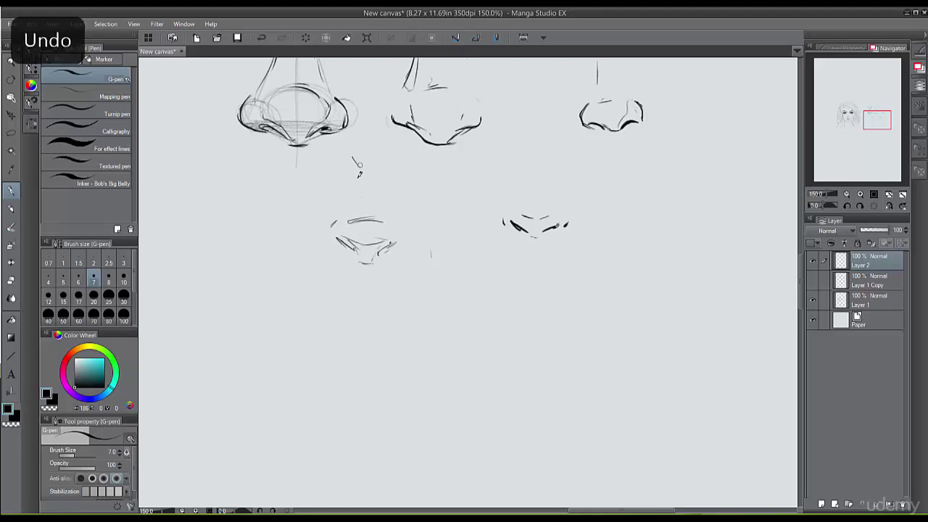
drag(356, 158, 351, 203)
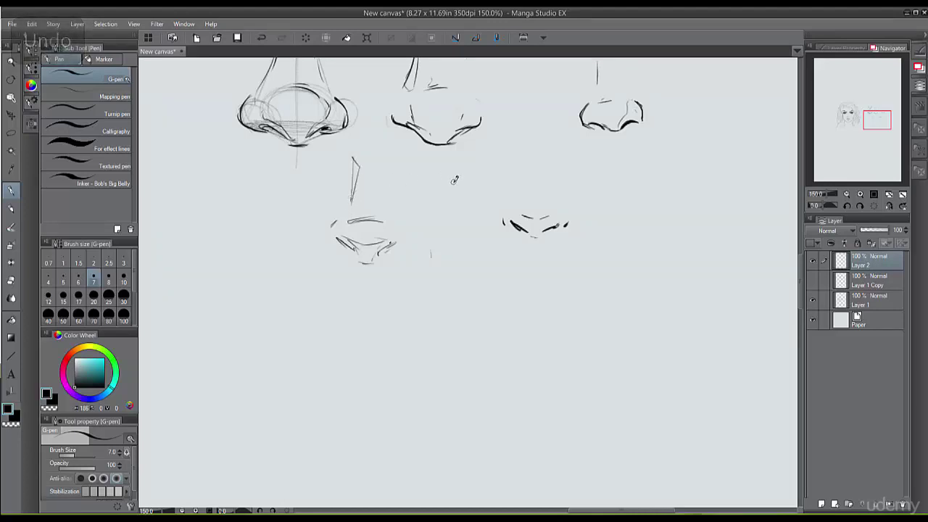
scroll(455, 180, down, 2)
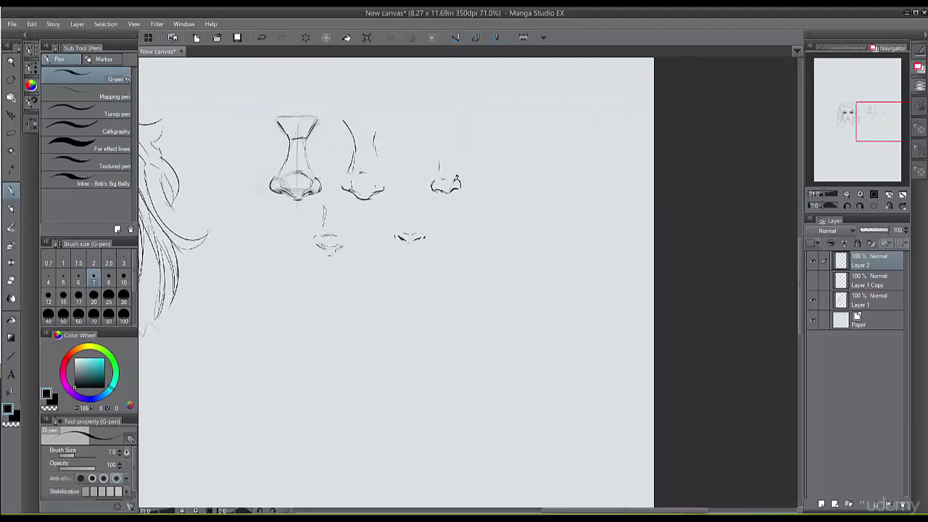
Step: Check which drawing layer holds the woman's face by hiding and reshowing Layer 1, and make that layer active
scroll(454, 180, up, 2)
scroll(456, 178, down, 1)
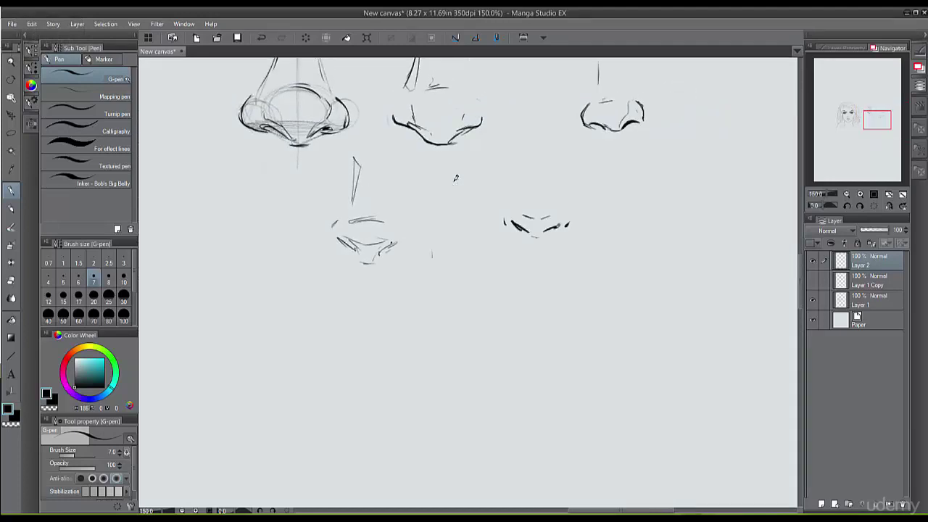
scroll(455, 177, down, 4)
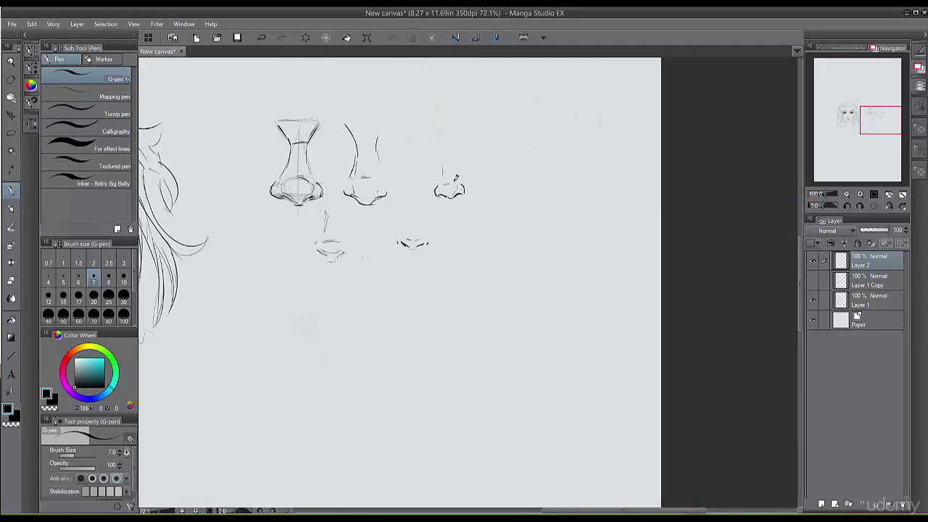
scroll(455, 177, left, 3)
scroll(456, 177, left, 5)
scroll(456, 178, up, 4)
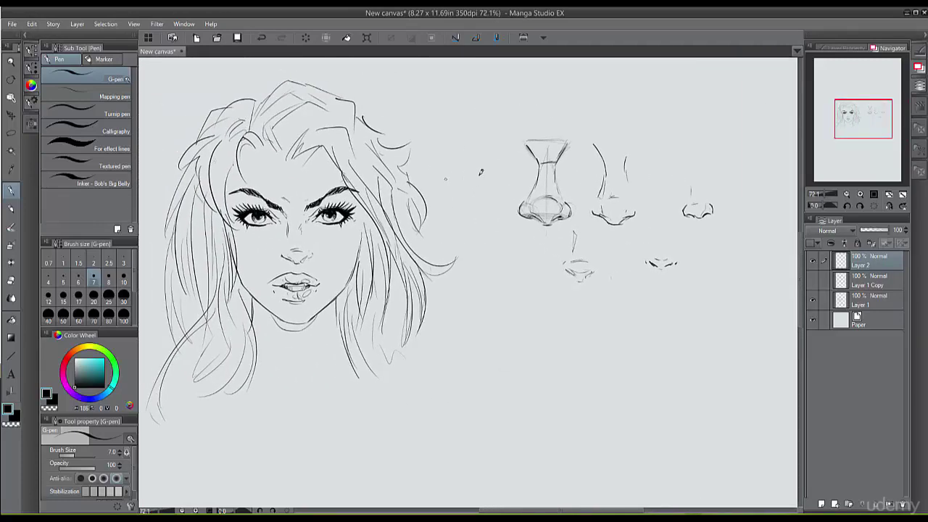
click(813, 300)
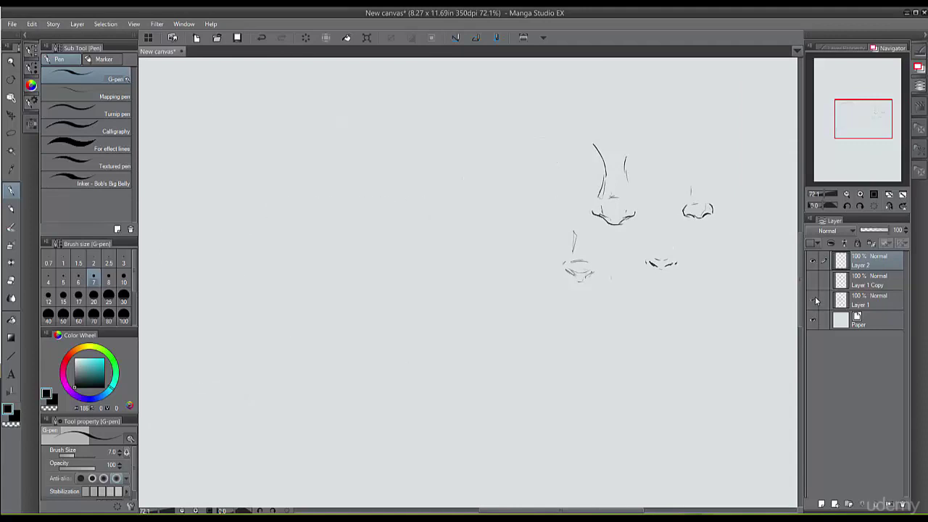
click(813, 300)
click(856, 301)
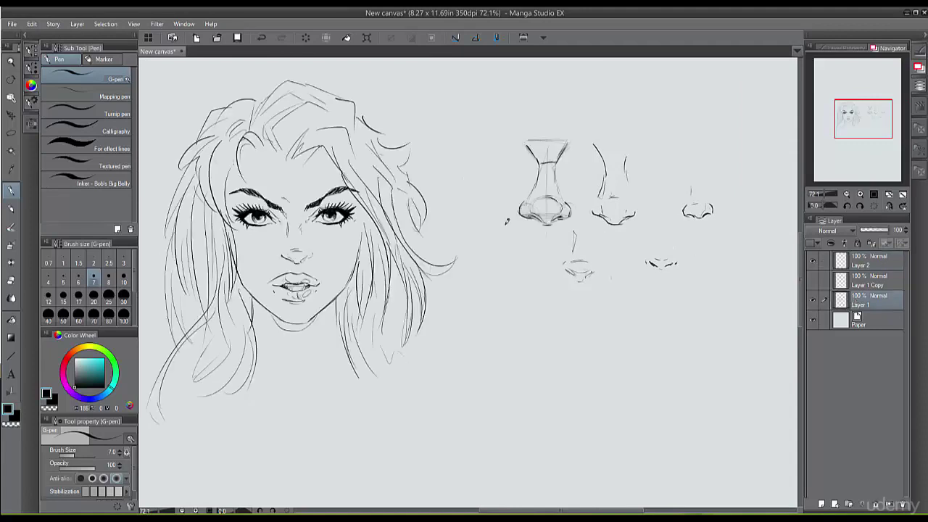
Step: Try erasing the nose on the woman's face with the Soft eraser and undo it
click(10, 280)
mouse_move(294, 253)
mouse_down()
mouse_move(292, 242)
mouse_move(311, 240)
mouse_up()
key(ctrl+z)
key(ctrl+z)
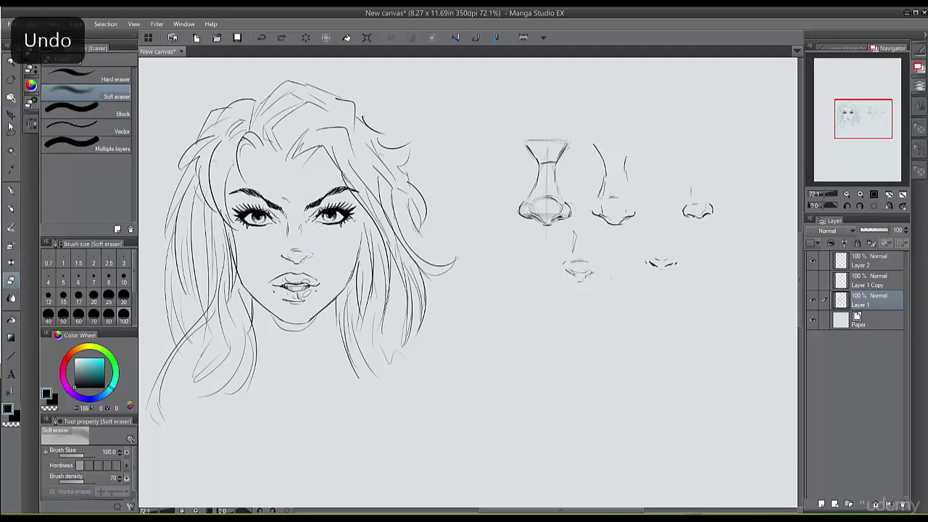
Step: Lasso the nose on the woman's face and copy and paste it onto its own layer
click(11, 133)
mouse_move(300, 217)
mouse_down()
mouse_move(277, 254)
mouse_move(318, 262)
mouse_move(327, 254)
mouse_move(301, 219)
mouse_up()
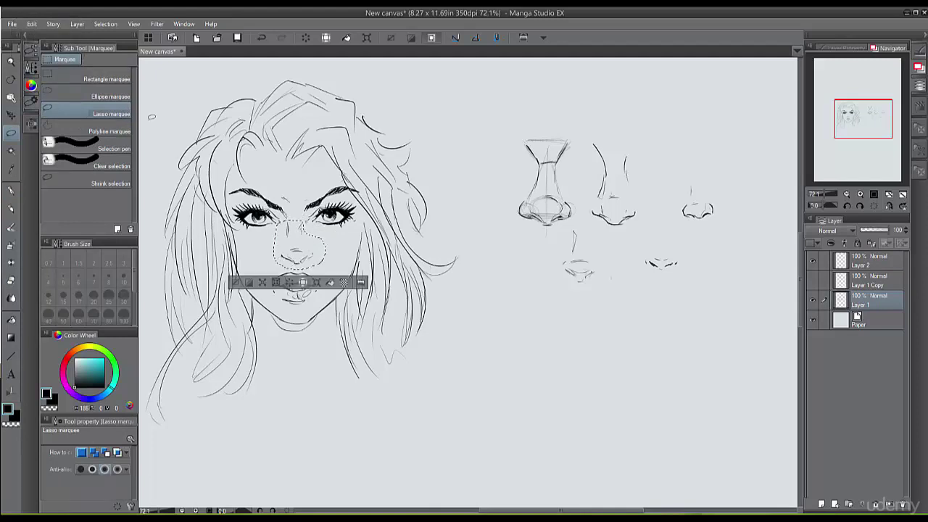
click(32, 24)
click(51, 77)
click(32, 24)
click(52, 86)
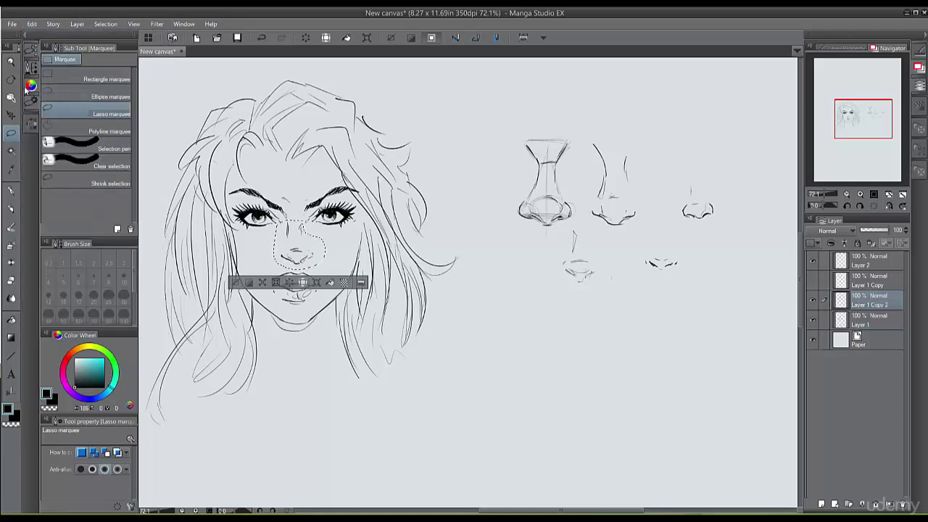
Step: Move the pasted nose to the blank area below the practice noses and clear the selection
click(11, 115)
drag(508, 335, 534, 349)
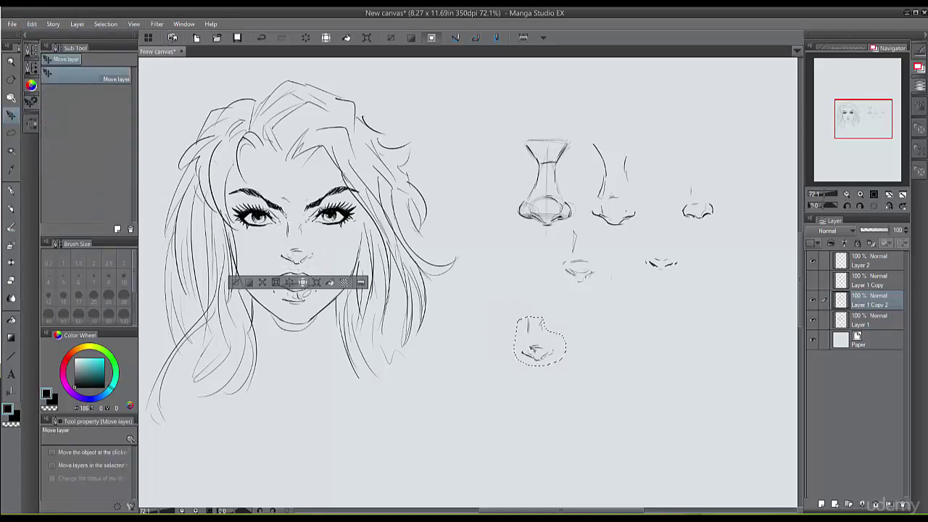
click(476, 379)
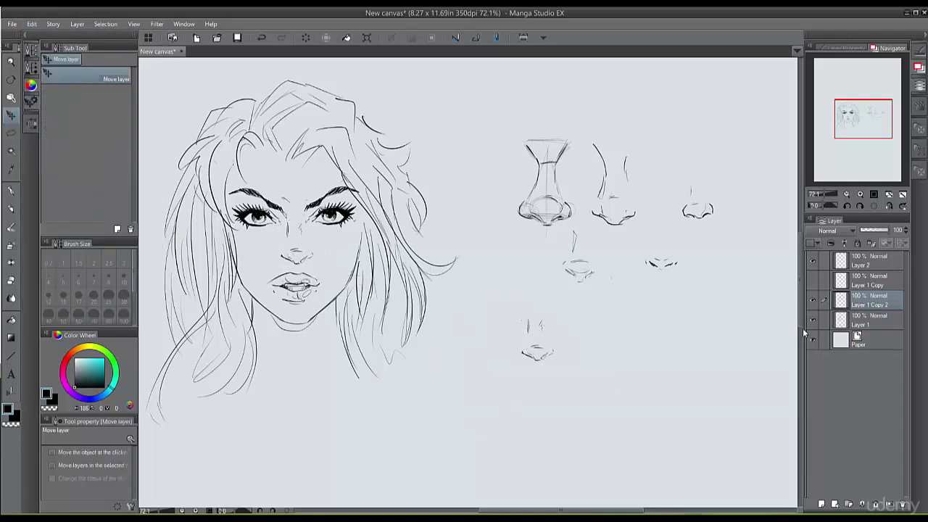
Step: Lasso the original nose on the face in Layer 1, delete it and clear the selection
click(855, 324)
click(11, 279)
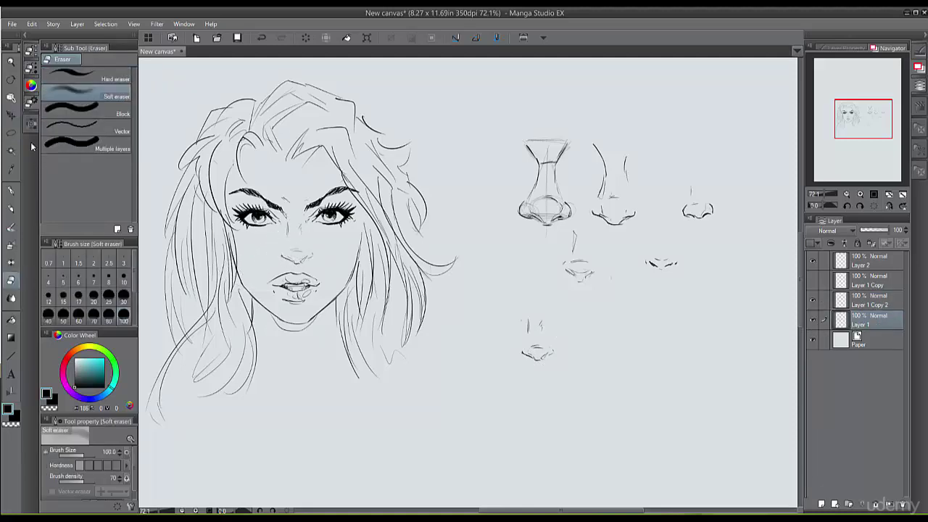
click(11, 132)
mouse_move(311, 241)
mouse_down()
mouse_move(305, 222)
mouse_move(289, 221)
mouse_move(272, 246)
mouse_move(291, 265)
mouse_move(323, 255)
mouse_move(316, 239)
mouse_up()
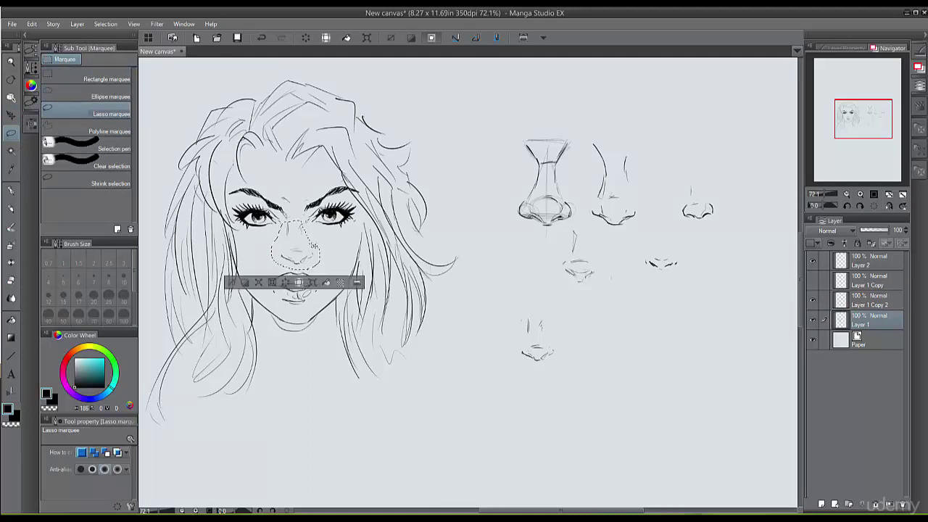
click(232, 282)
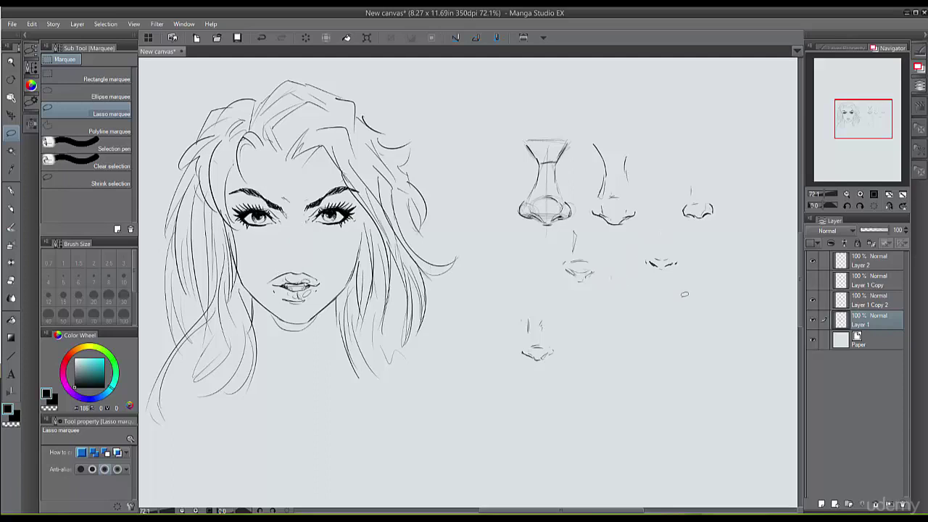
Step: Make Layer 2 active after checking its contents, and lasso the small practice nose with the wedge-shaped bridge
click(813, 262)
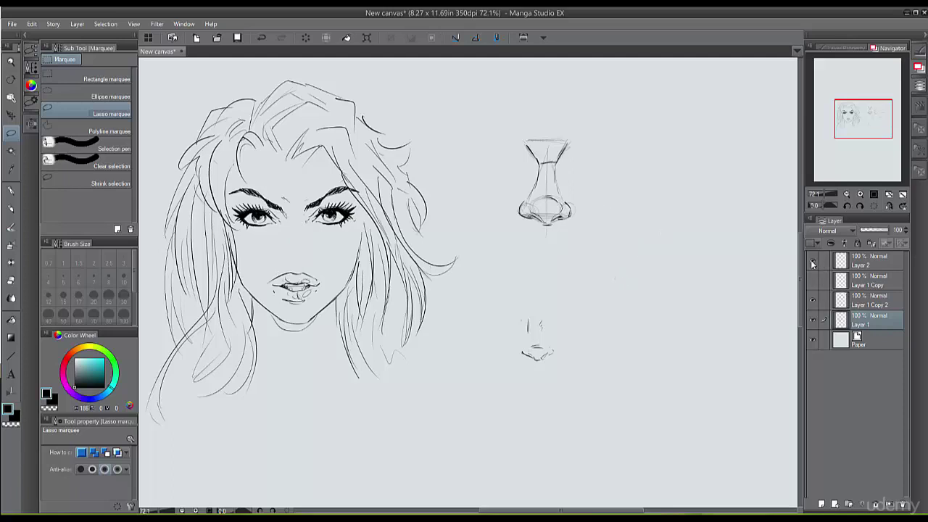
click(813, 263)
click(864, 262)
mouse_move(601, 288)
mouse_down()
mouse_move(593, 235)
mouse_move(572, 223)
mouse_move(552, 278)
mouse_move(595, 292)
mouse_up()
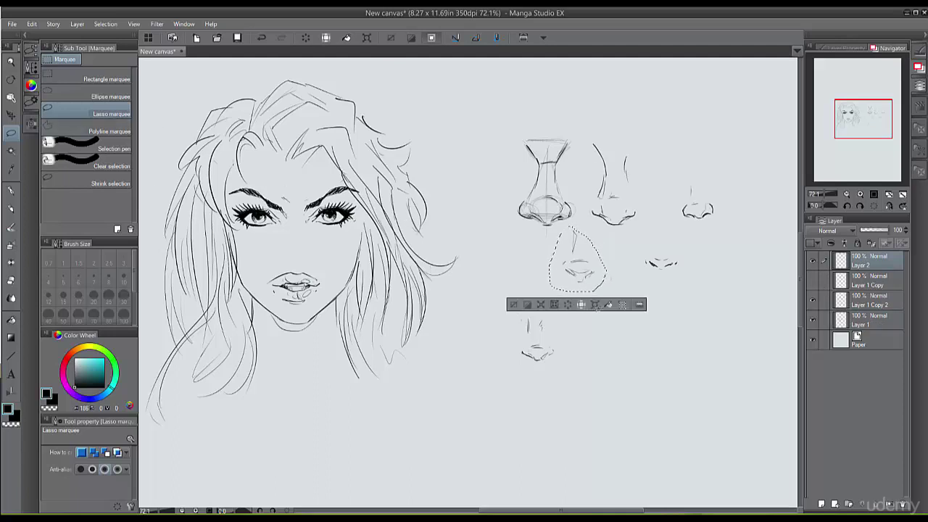
click(596, 306)
mouse_move(595, 238)
mouse_down()
mouse_move(561, 247)
mouse_move(556, 282)
mouse_move(593, 290)
mouse_move(606, 251)
mouse_up()
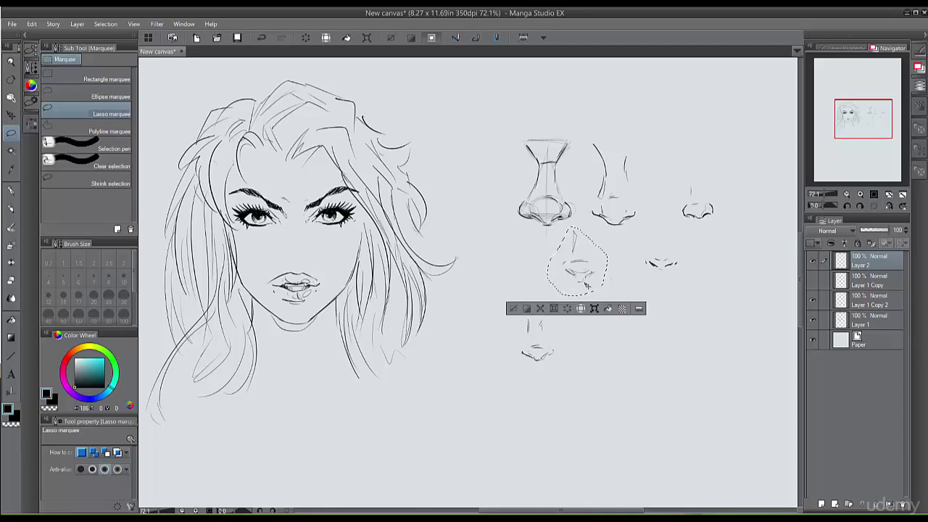
Step: Transform the selected nose onto the noseless face, scaling it down to fit between the eyes and lips, and clear the selection
click(594, 309)
drag(557, 268, 306, 261)
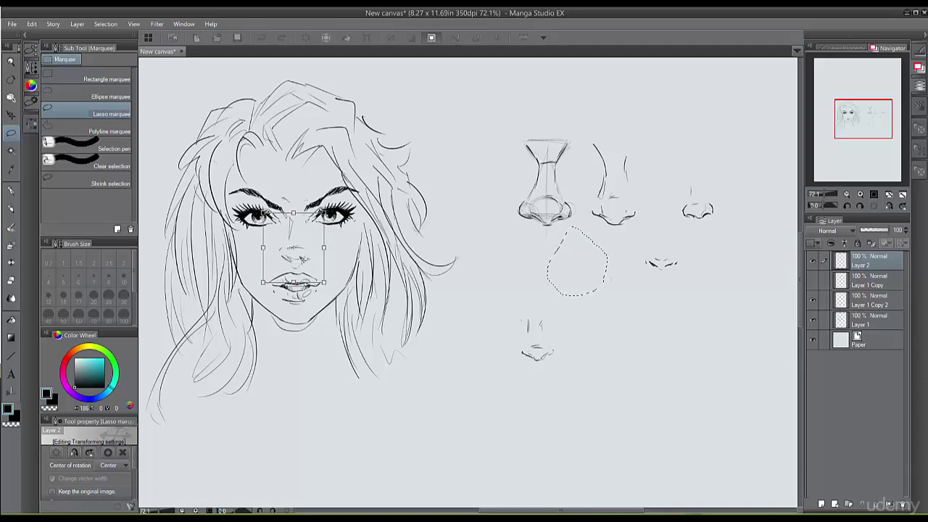
drag(264, 214, 274, 226)
drag(306, 271, 304, 266)
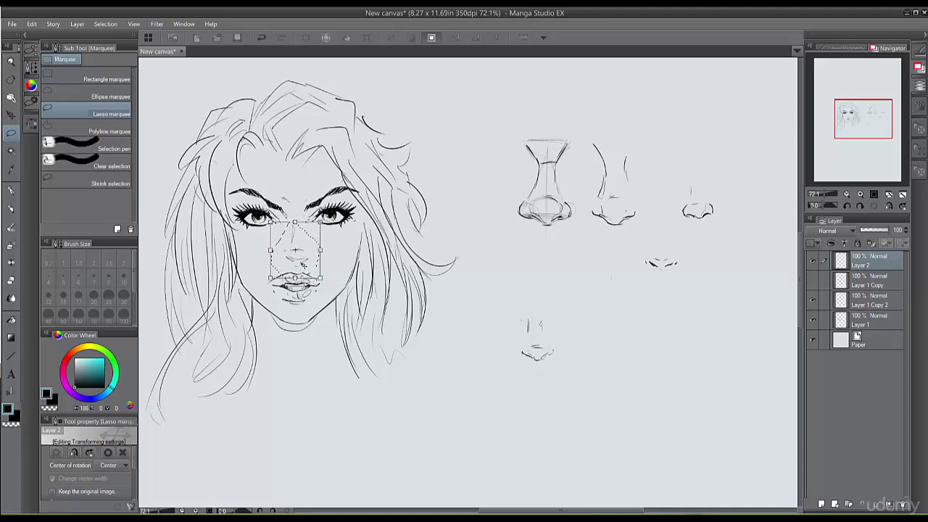
click(107, 452)
click(232, 291)
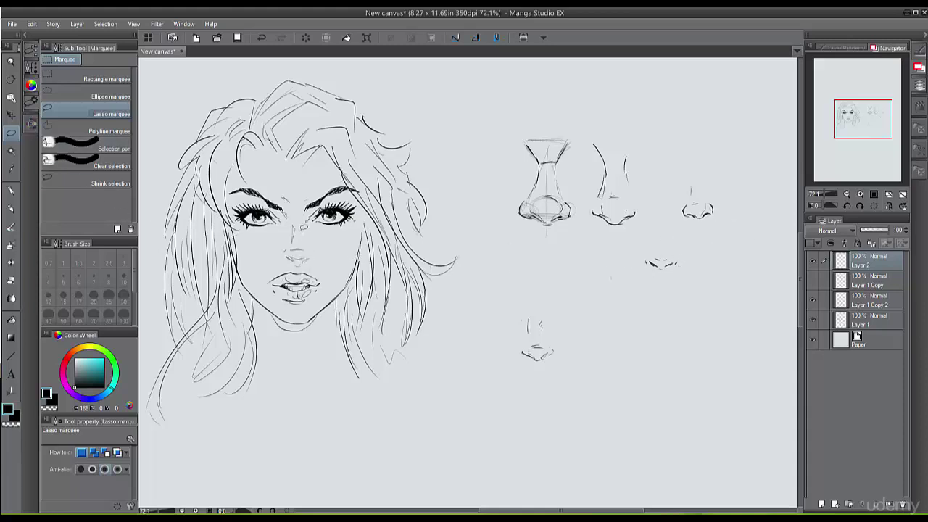
Step: Lasso the fitted nose, move it off the face to the blank area beside the copied original nose, and deselect it
mouse_move(303, 226)
mouse_down()
mouse_move(283, 229)
mouse_move(289, 266)
mouse_move(316, 266)
mouse_move(316, 242)
mouse_move(425, 372)
mouse_move(462, 390)
mouse_up()
key(k)
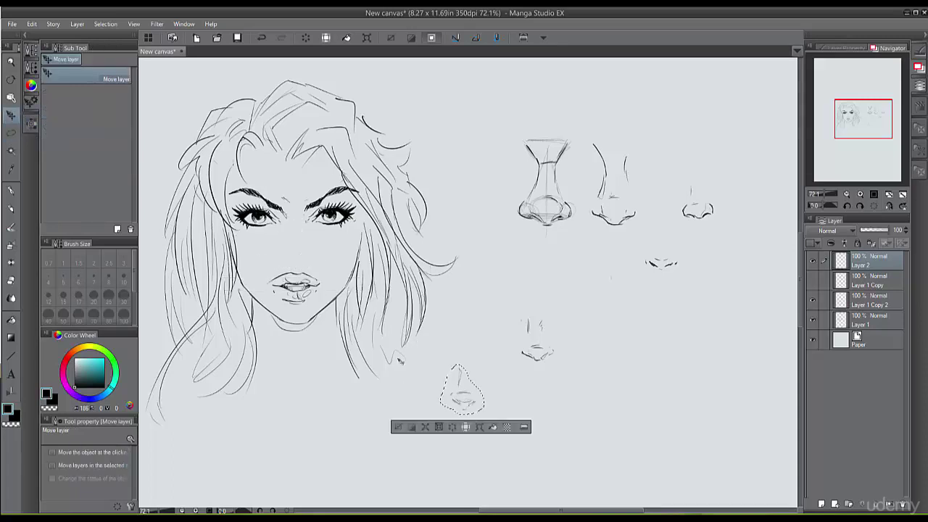
click(398, 428)
Step: Lasso the minimal front-view nose, transform it to fit just above the lips on the face, and clear the selection
key(m)
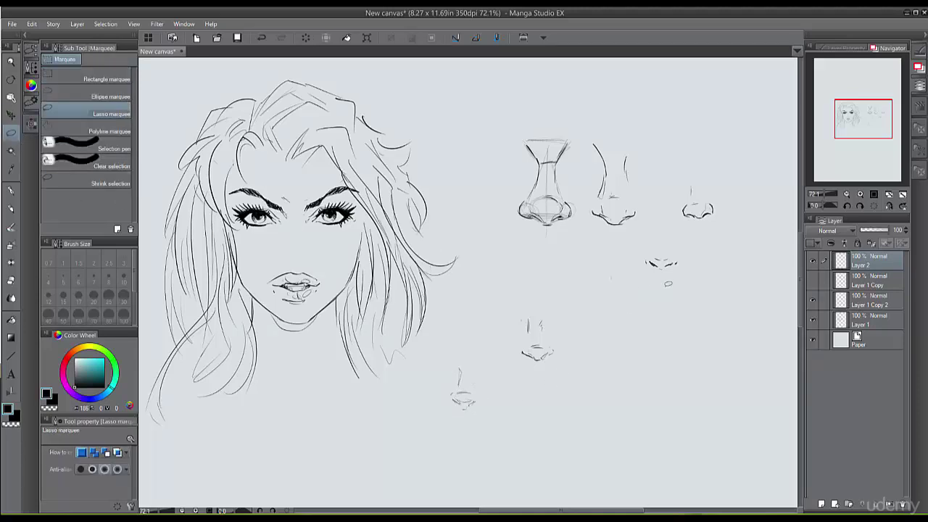
mouse_move(684, 254)
mouse_down()
mouse_move(639, 249)
mouse_move(654, 276)
mouse_move(684, 254)
mouse_up()
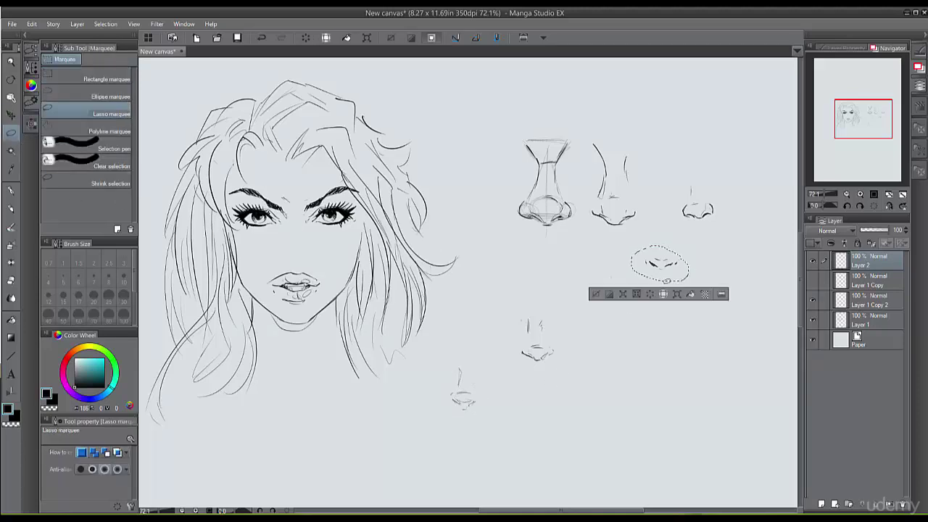
click(663, 294)
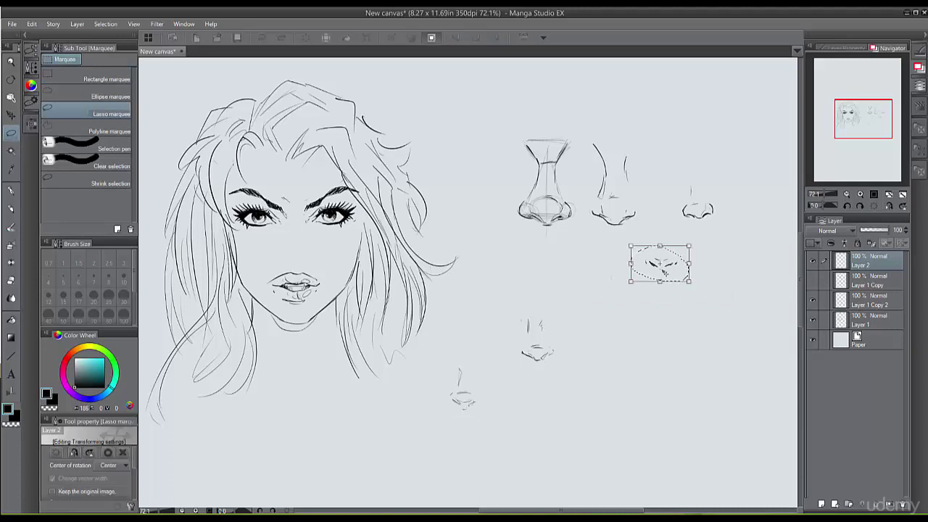
mouse_move(623, 274)
mouse_down()
mouse_move(308, 250)
mouse_move(294, 263)
mouse_up()
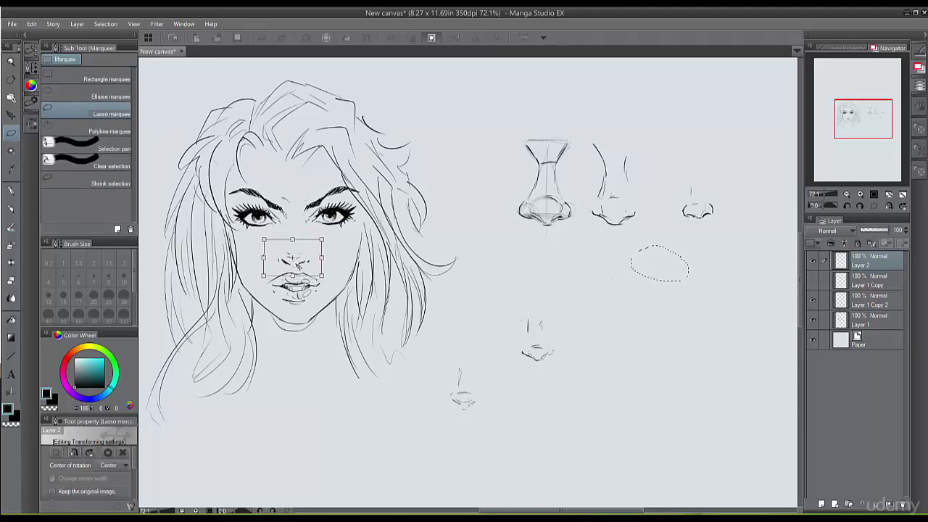
mouse_move(303, 266)
mouse_down()
mouse_move(322, 243)
mouse_move(290, 262)
mouse_move(306, 260)
mouse_up()
click(107, 452)
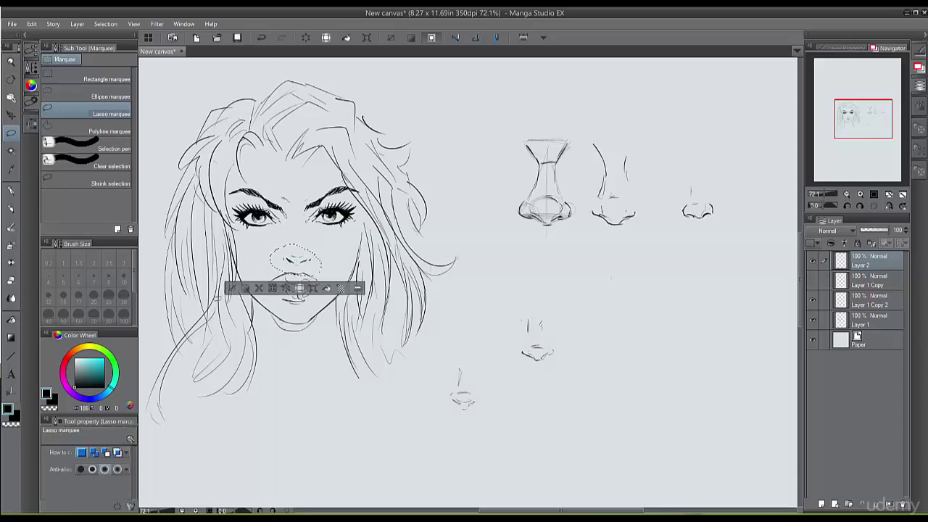
click(232, 289)
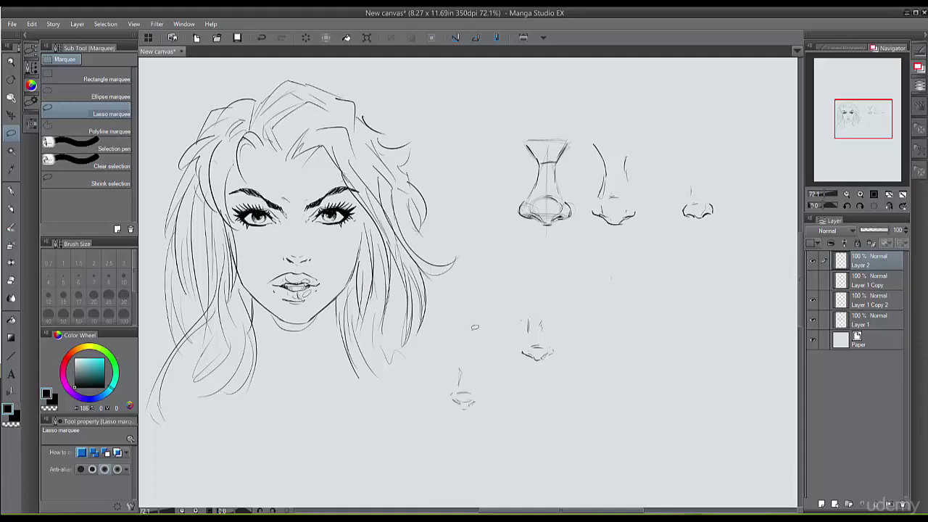